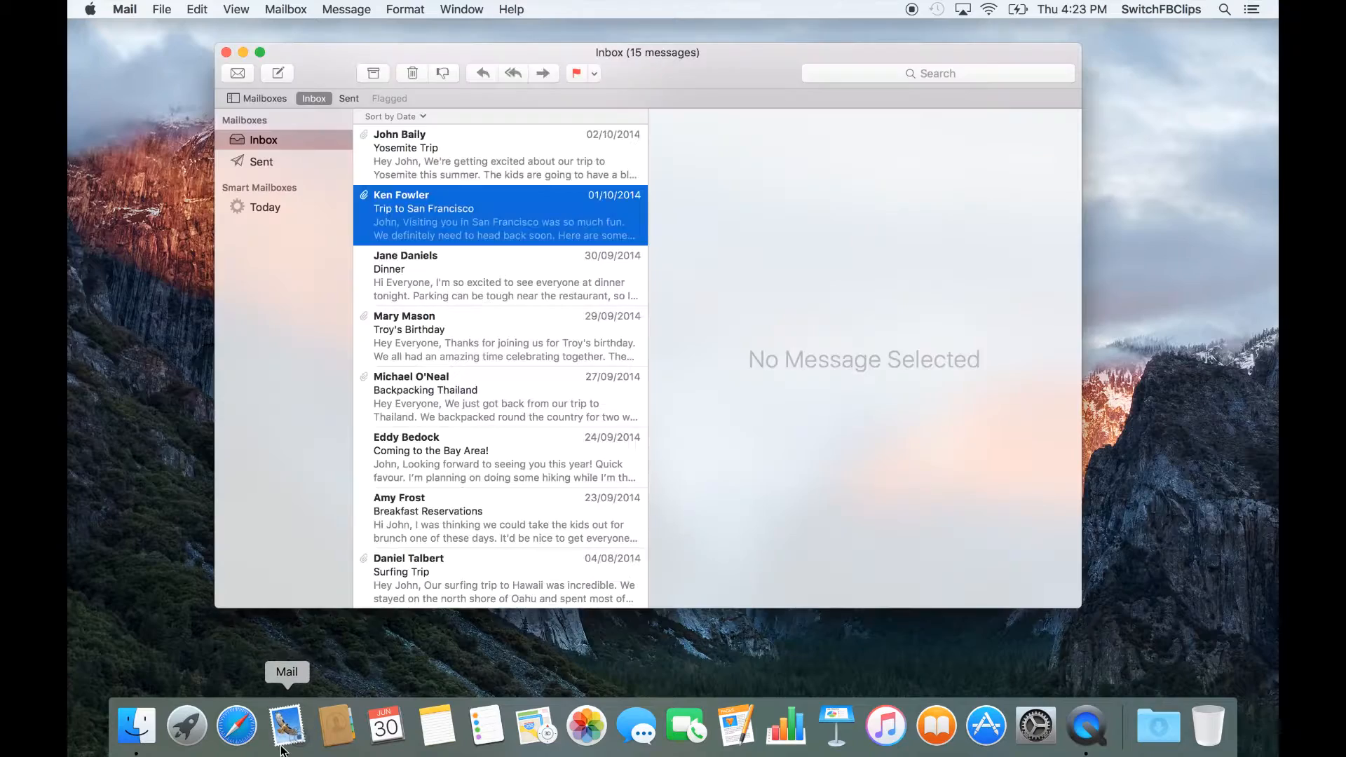
Look through the messages in the Inbox list.
{"action": "left_click_drag", "start_coordinate": [677, 42], "coordinate": [661, 75]}
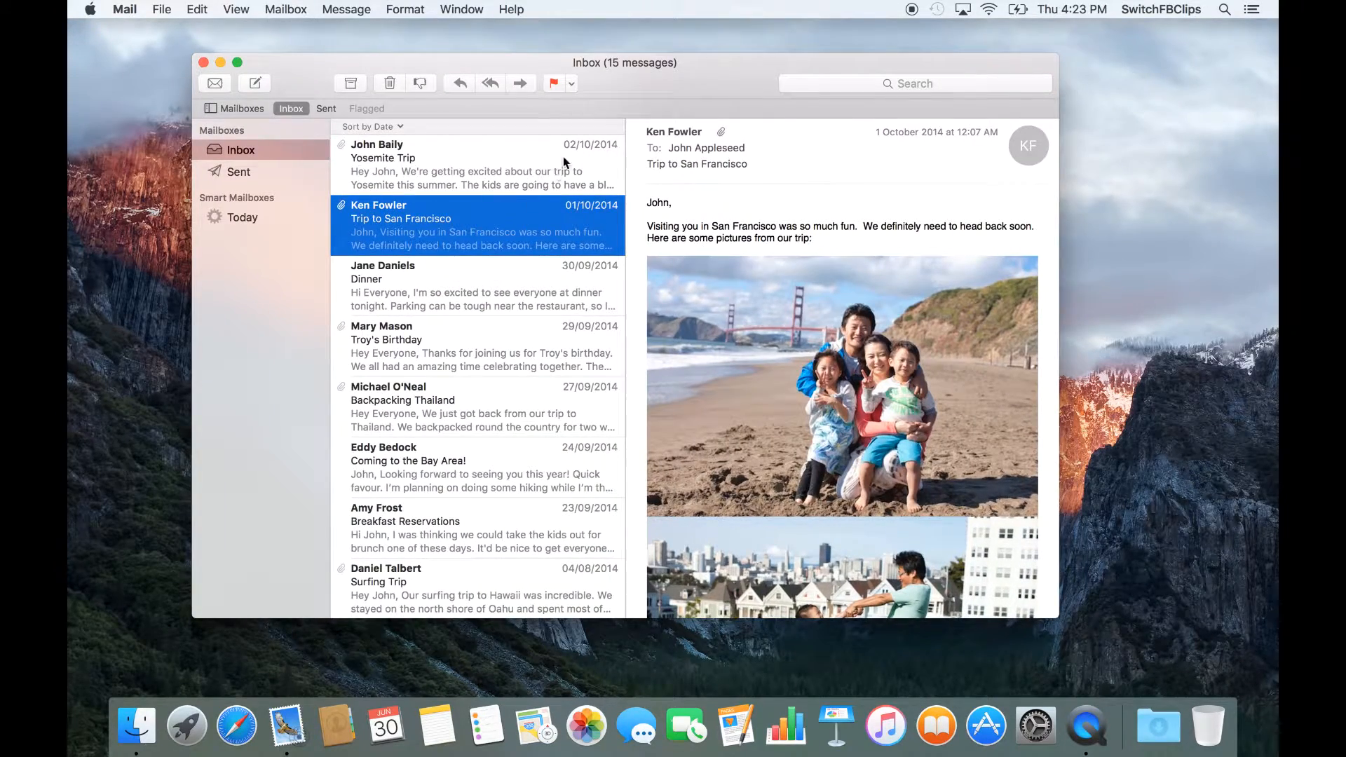
{"action": "left_click_drag", "start_coordinate": [677, 81], "coordinate": [740, 61]}
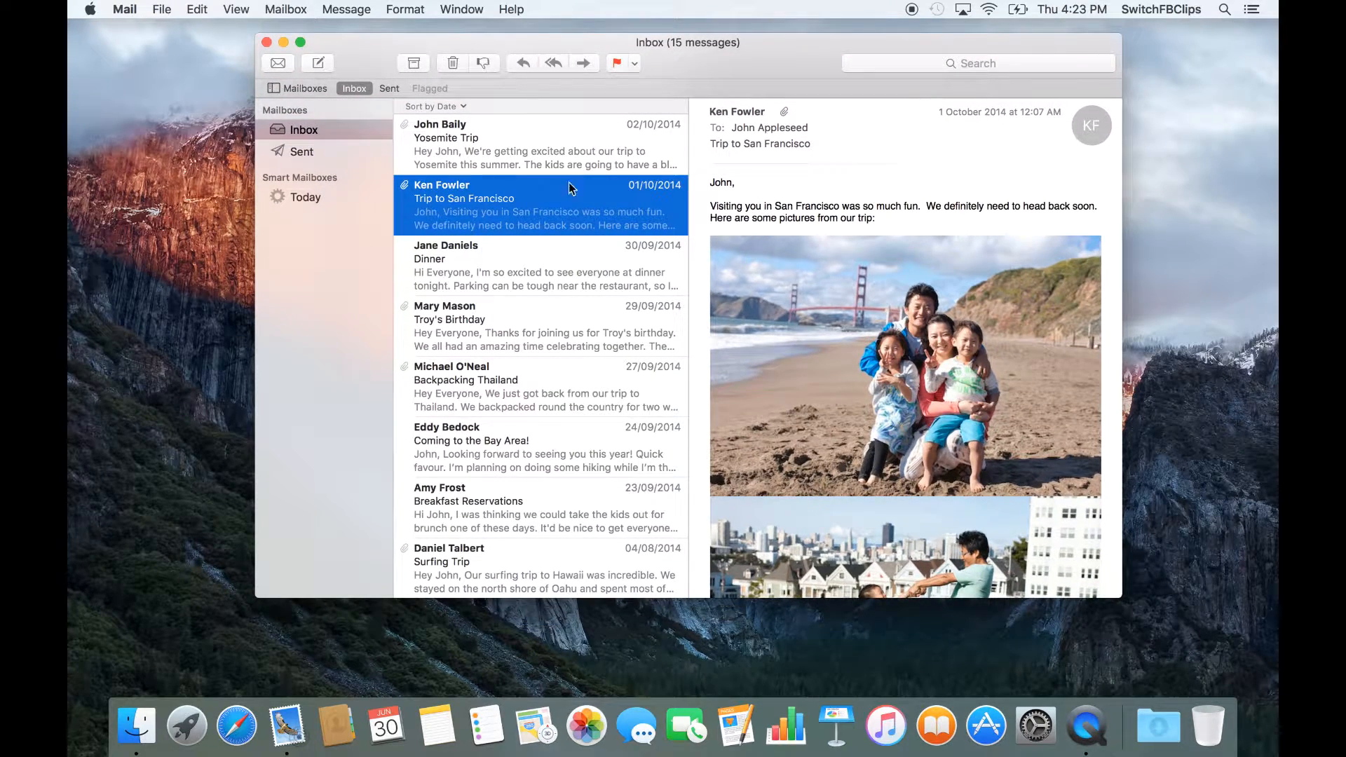
{"action": "left_click_drag", "start_coordinate": [734, 52], "coordinate": [670, 72]}
{"action": "scroll", "coordinate": [504, 333], "scroll_direction": "down", "scroll_amount": 10}
{"action": "scroll", "coordinate": [511, 308], "scroll_direction": "up", "scroll_amount": 10}
{"action": "scroll", "coordinate": [512, 310], "scroll_direction": "down", "scroll_amount": 5}
{"action": "scroll", "coordinate": [511, 311], "scroll_direction": "down", "scroll_amount": 5}
{"action": "scroll", "coordinate": [511, 310], "scroll_direction": "up", "scroll_amount": 10}
{"action": "scroll", "coordinate": [510, 309], "scroll_direction": "down", "scroll_amount": 3}
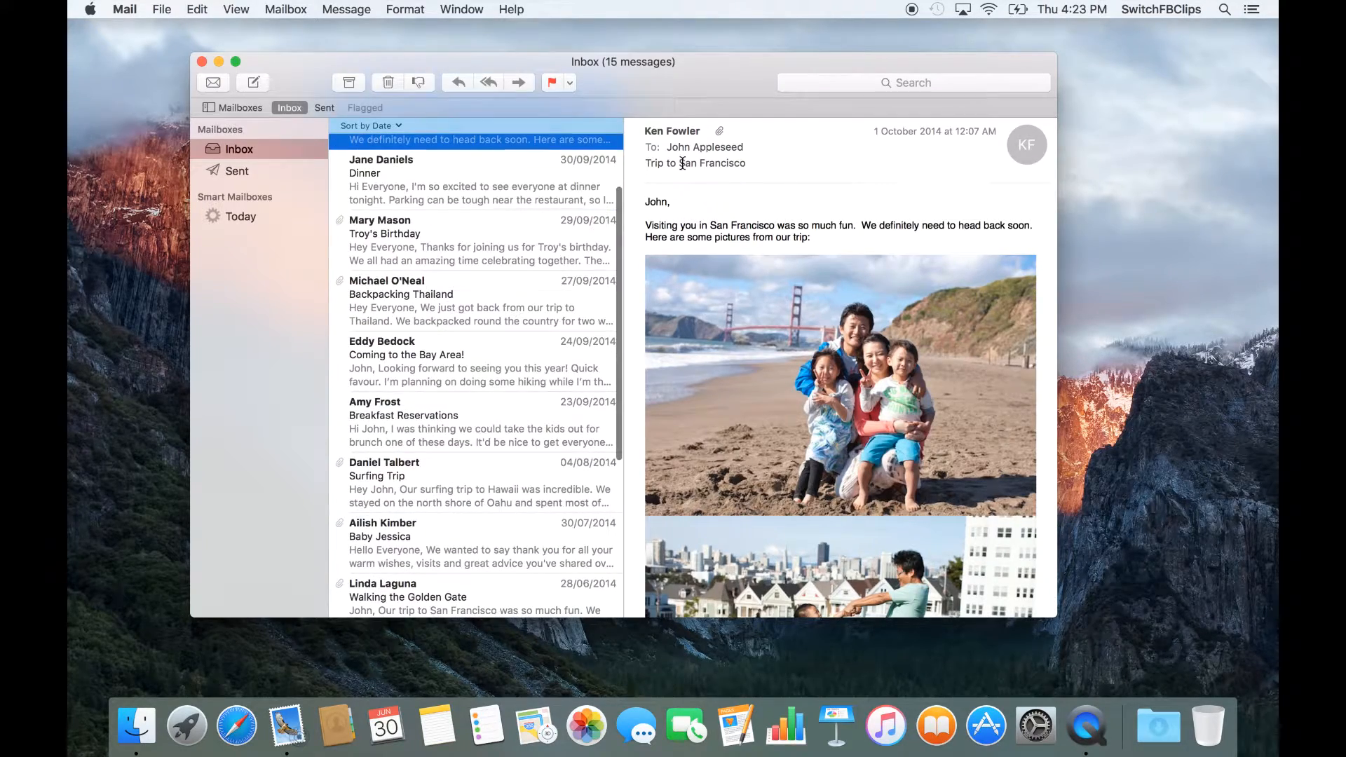
{"action": "scroll", "coordinate": [403, 191], "scroll_direction": "up", "scroll_amount": 1}
{"action": "scroll", "coordinate": [403, 191], "scroll_direction": "up", "scroll_amount": 3}
Start a new blank message and place its compose window, reduced in size, over the inbox.
{"action": "left_click_drag", "start_coordinate": [304, 72], "coordinate": [351, 54]}
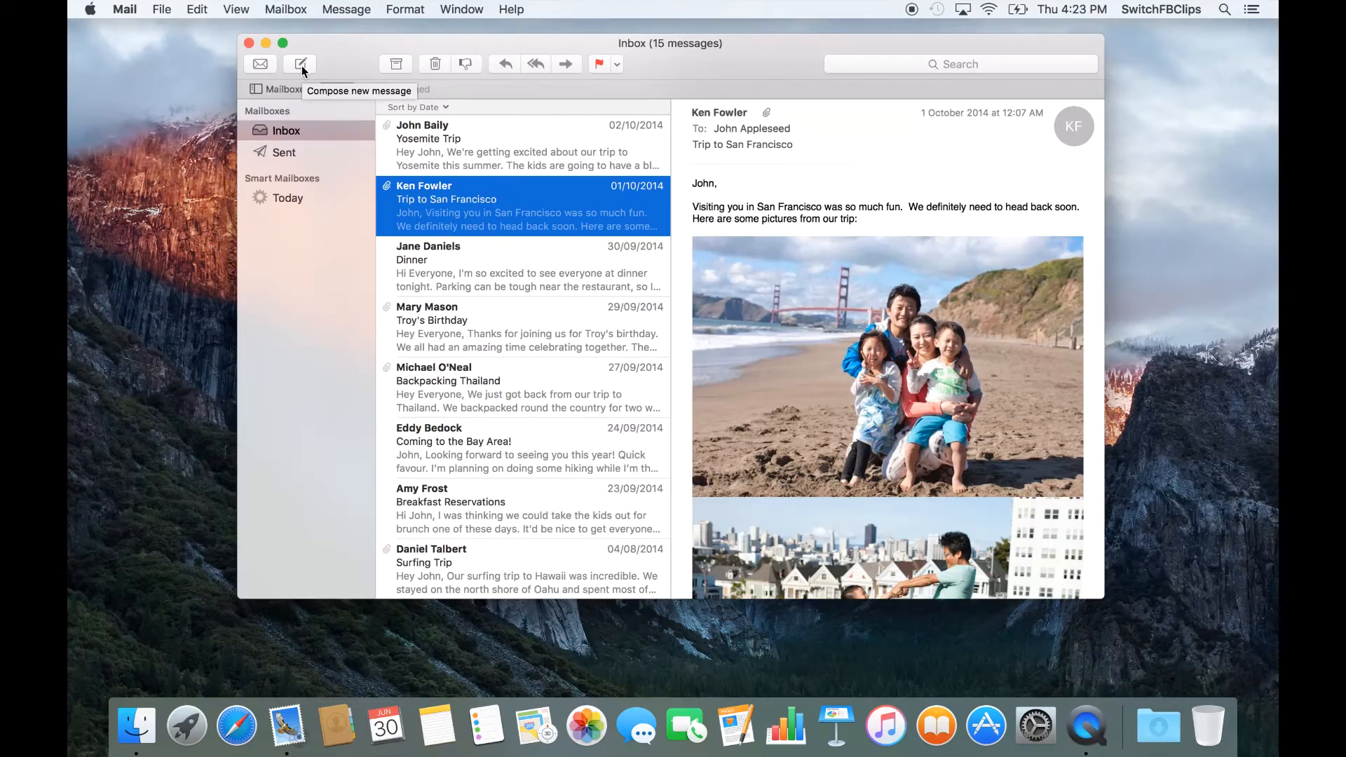
{"action": "left_click", "coordinate": [316, 68]}
{"action": "left_click_drag", "start_coordinate": [388, 45], "coordinate": [523, 51]}
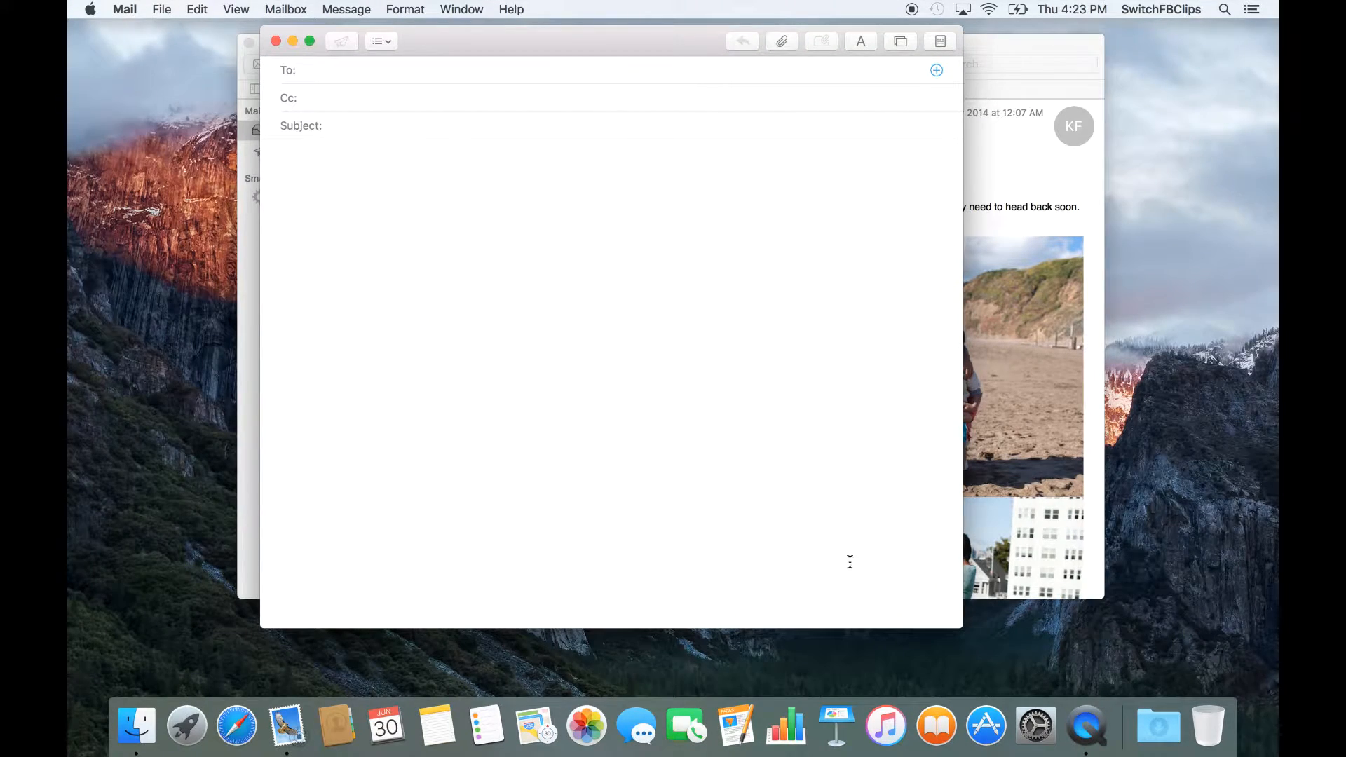
{"action": "left_click_drag", "start_coordinate": [960, 625], "coordinate": [817, 498]}
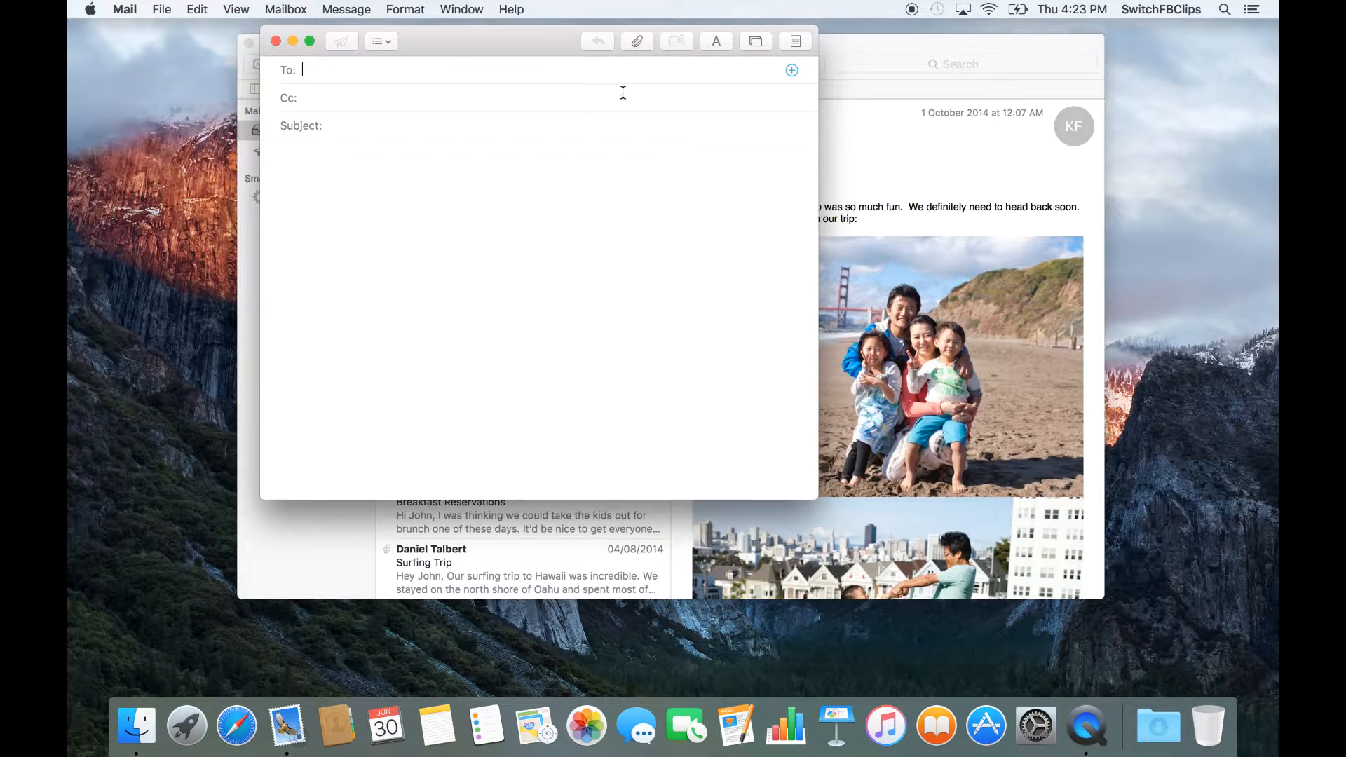
{"action": "left_click_drag", "start_coordinate": [540, 39], "coordinate": [668, 50]}
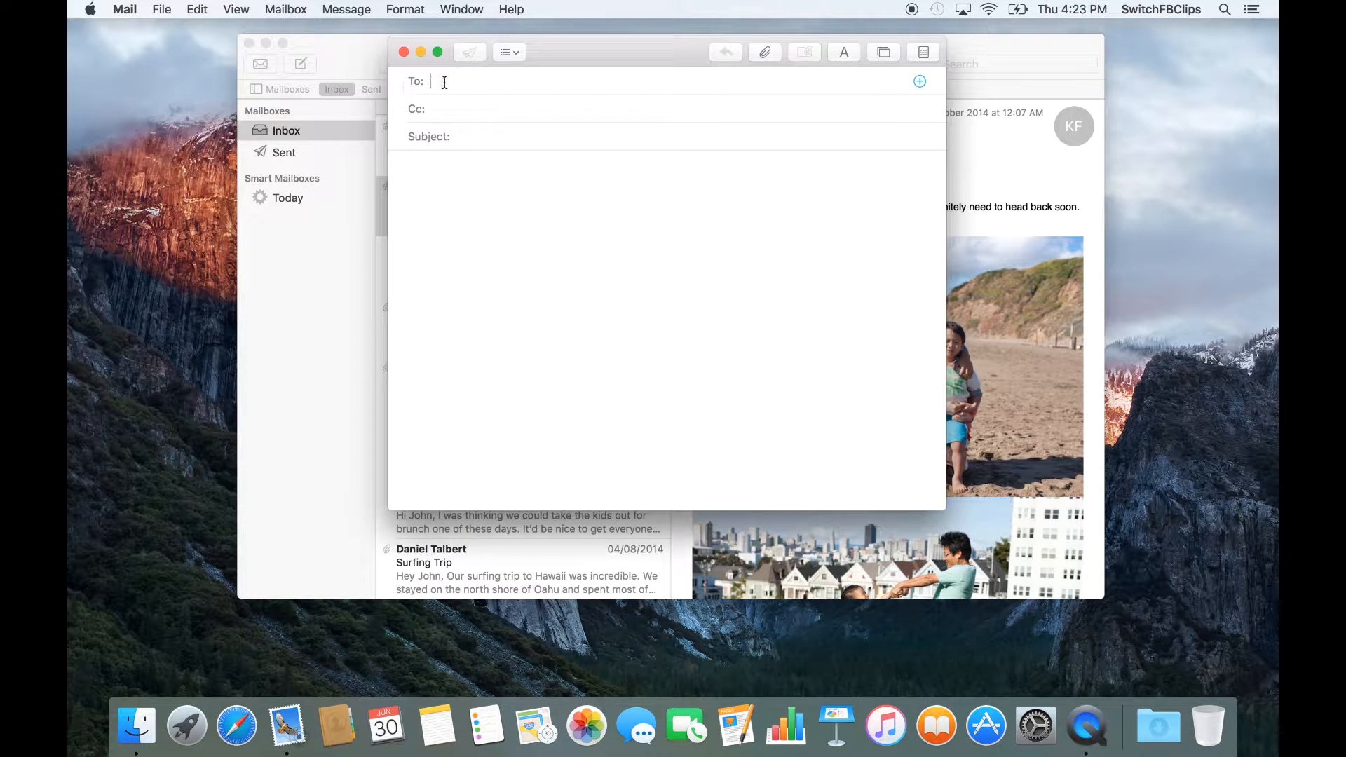
{"action": "left_click", "coordinate": [450, 109]}
{"action": "left_click", "coordinate": [492, 136]}
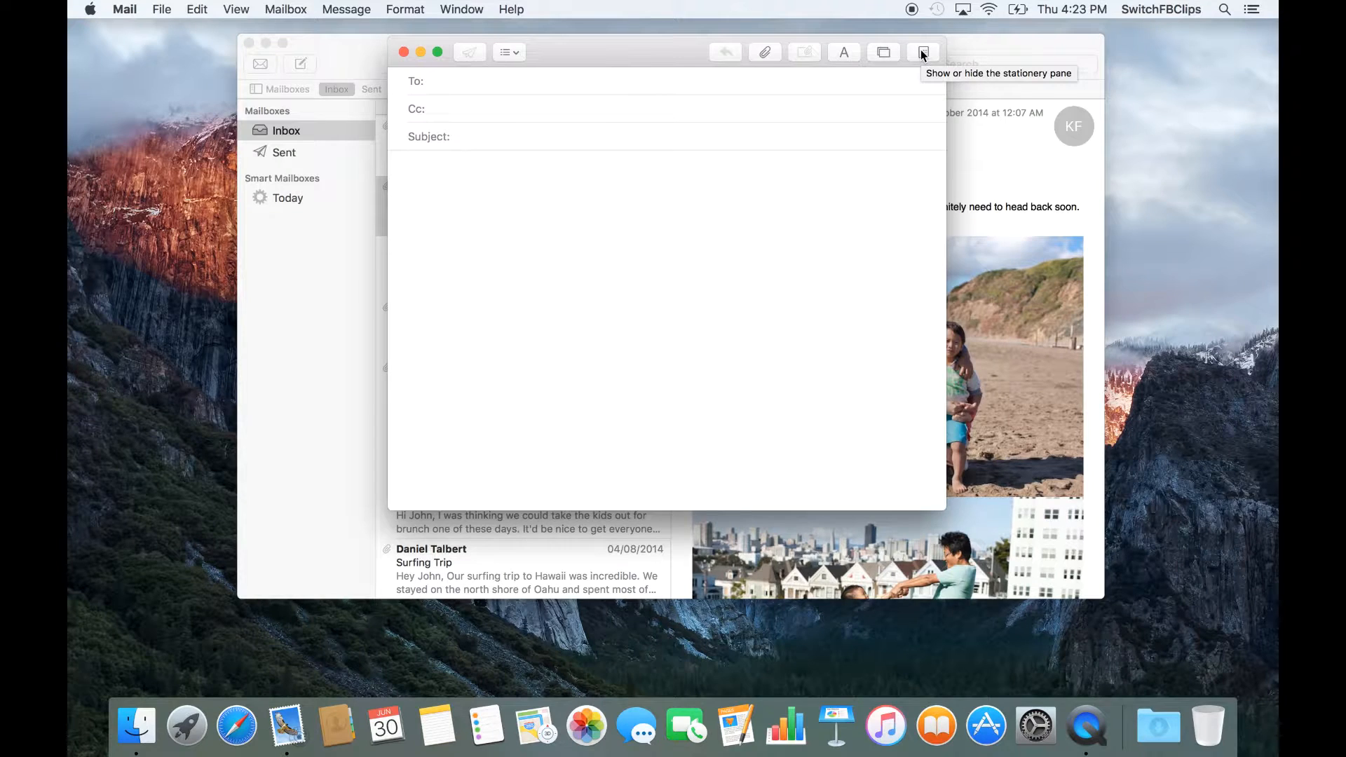
Show the stationery templates in the new message and apply the Gift birthday template.
{"action": "left_click", "coordinate": [920, 50]}
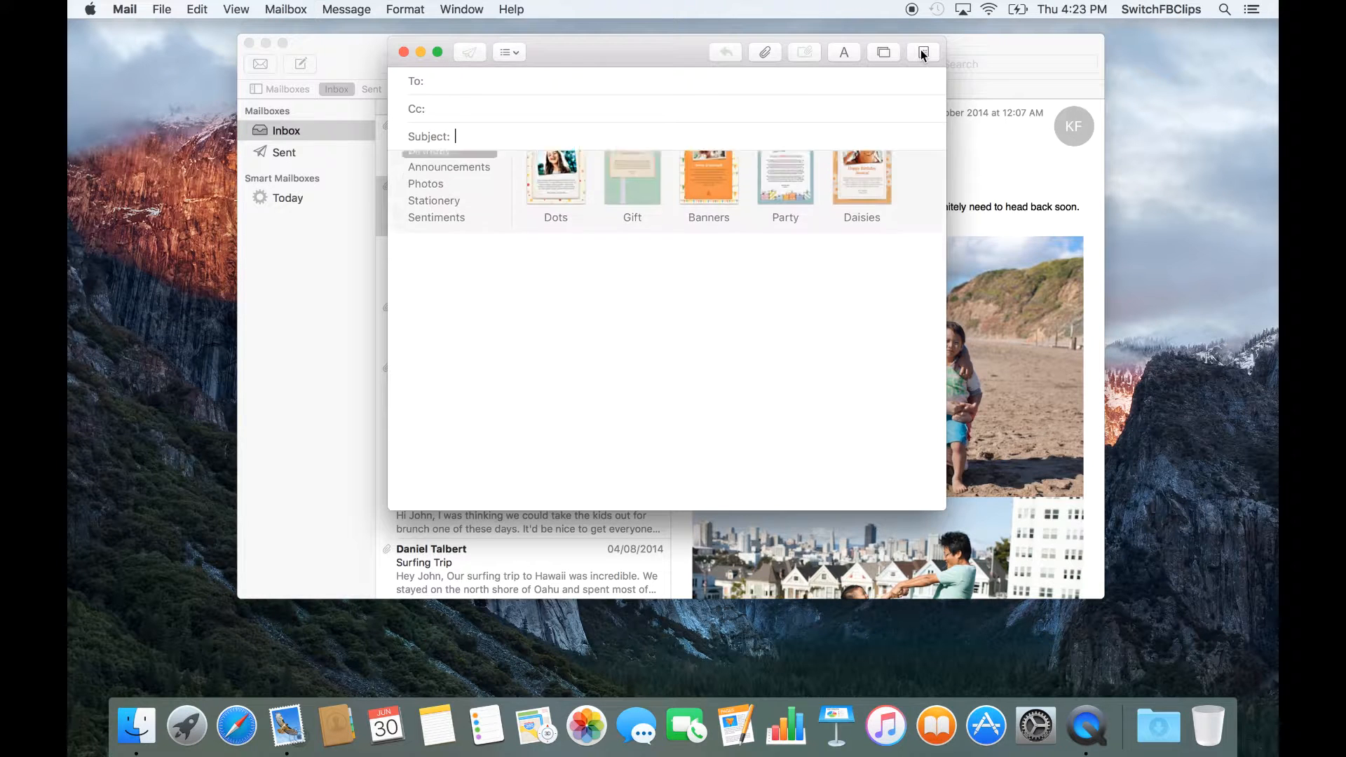
{"action": "left_click", "coordinate": [922, 50]}
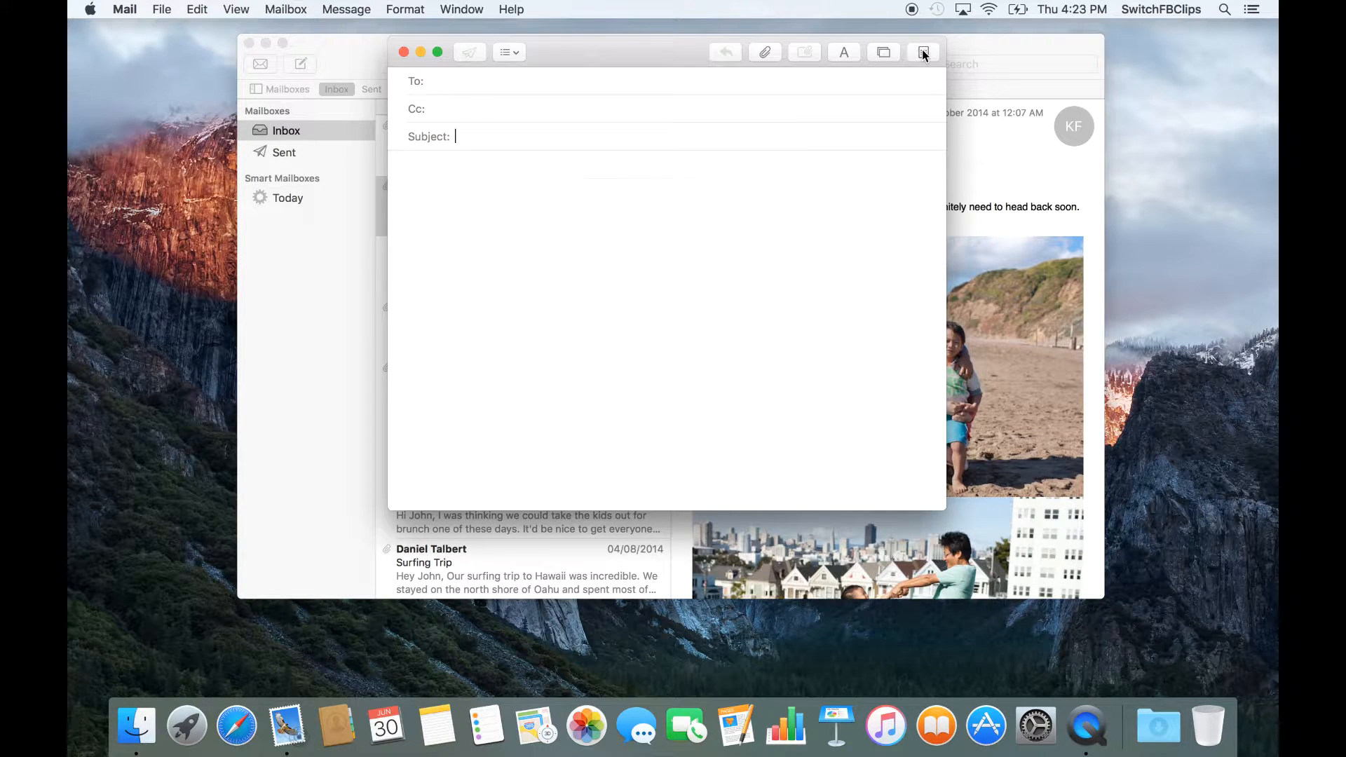
{"action": "left_click", "coordinate": [922, 51]}
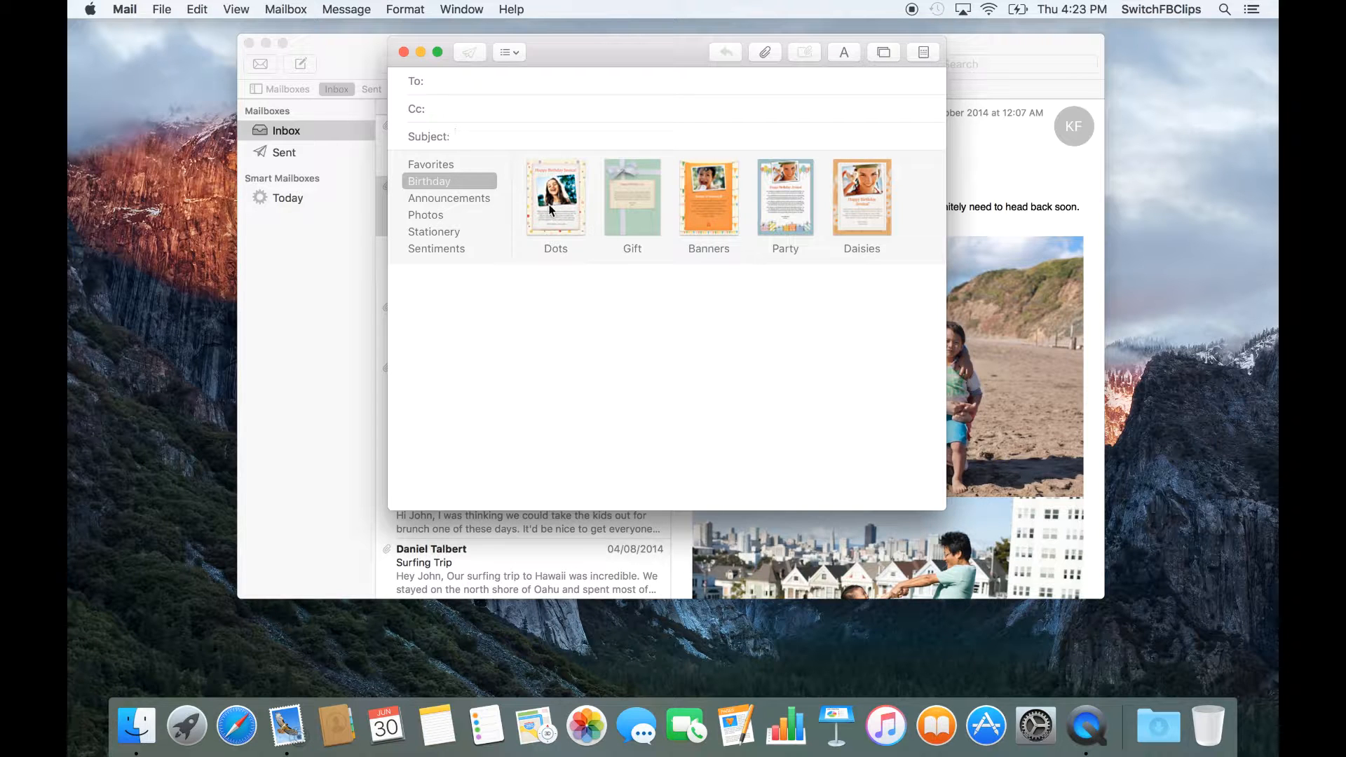
{"action": "left_click", "coordinate": [649, 216]}
{"action": "scroll", "coordinate": [685, 350], "scroll_direction": "down", "scroll_amount": 5}
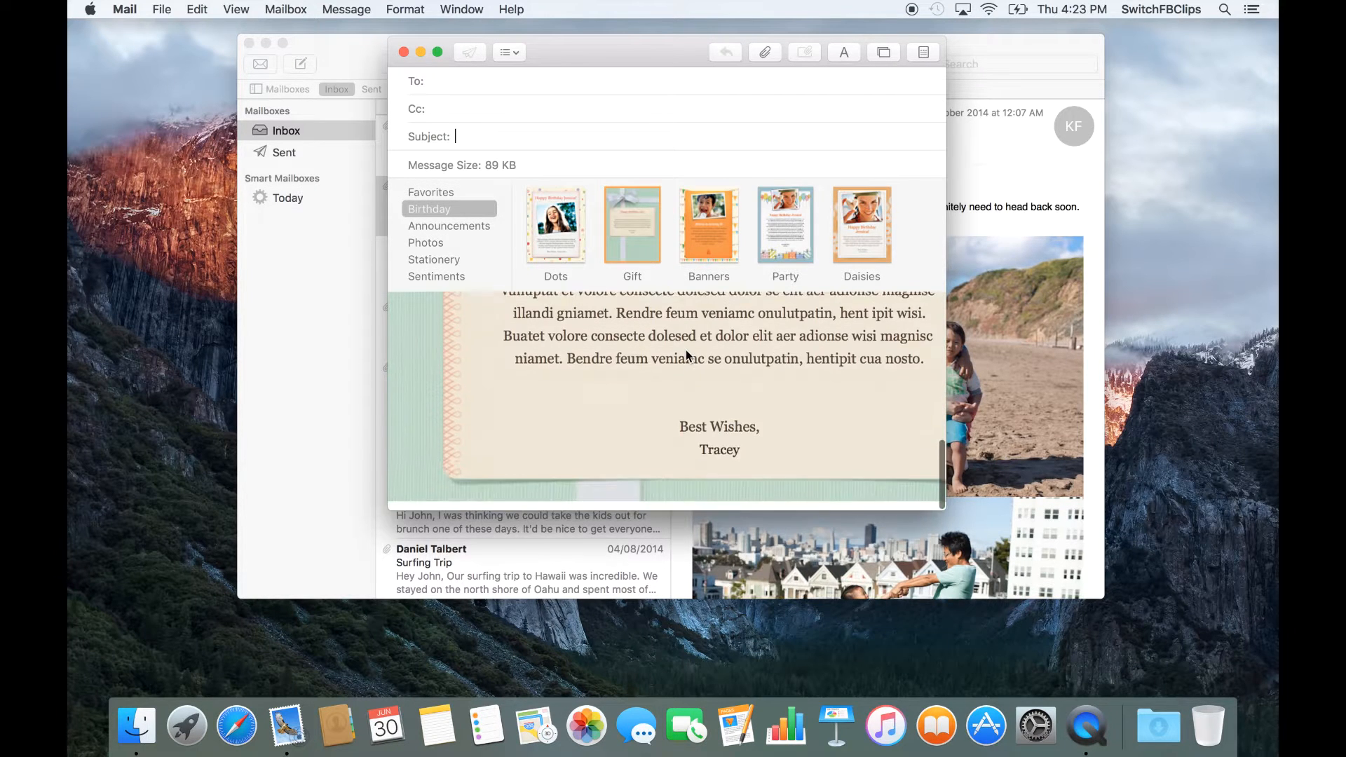
Enlarge the message window to fit the Gift card and look over its whole layout.
{"action": "scroll", "coordinate": [686, 351], "scroll_direction": "up", "scroll_amount": 2}
{"action": "left_click_drag", "start_coordinate": [945, 509], "coordinate": [1136, 671]}
{"action": "scroll", "coordinate": [978, 485], "scroll_direction": "up", "scroll_amount": 5}
{"action": "scroll", "coordinate": [978, 485], "scroll_direction": "down", "scroll_amount": 5}
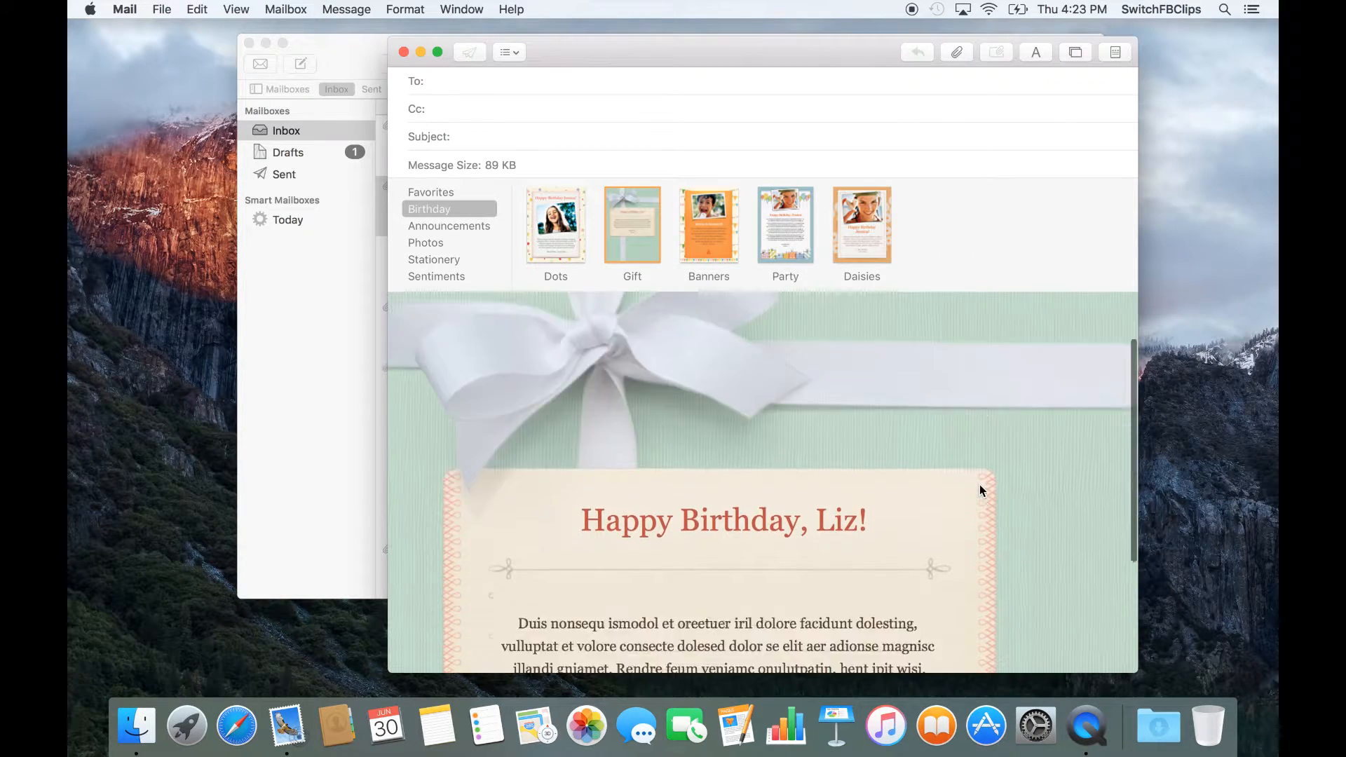
{"action": "scroll", "coordinate": [847, 426], "scroll_direction": "up", "scroll_amount": 5}
{"action": "scroll", "coordinate": [1063, 498], "scroll_direction": "down", "scroll_amount": 5}
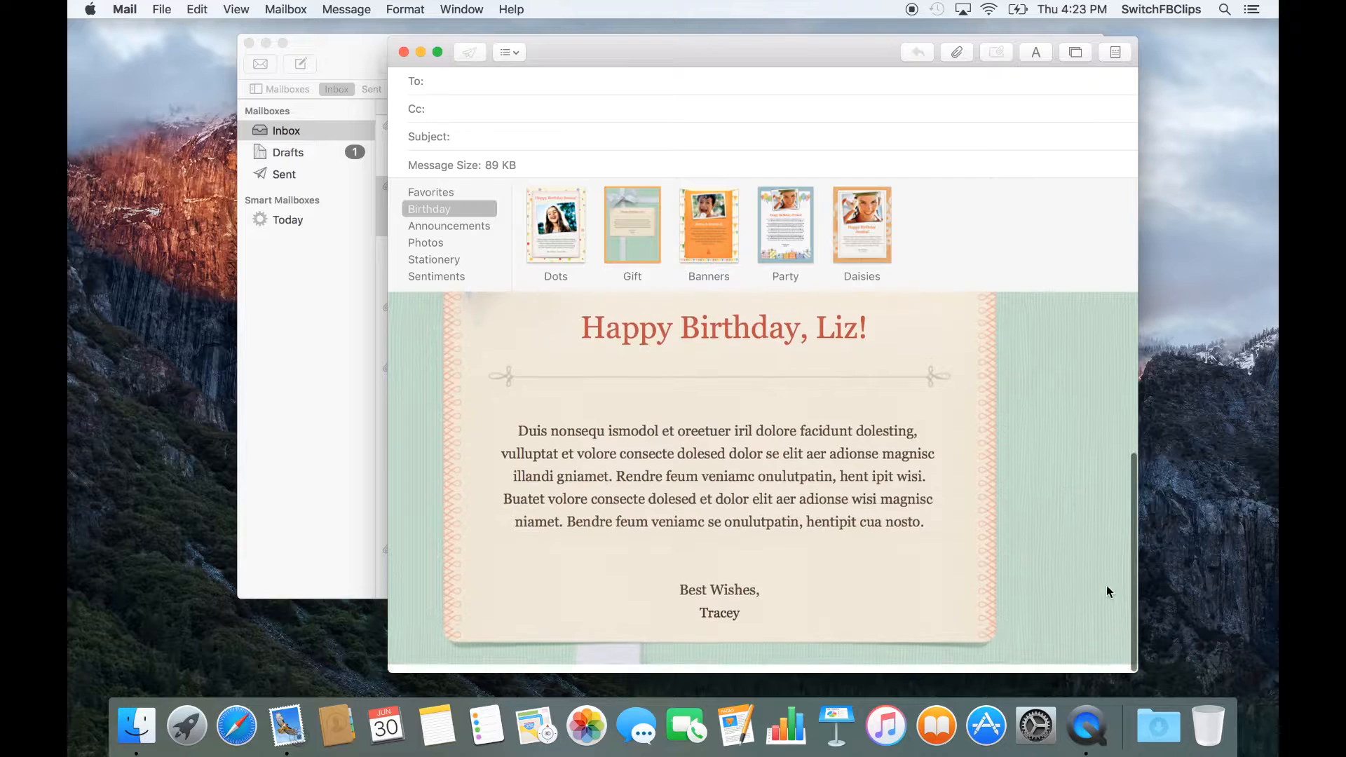
{"action": "left_click_drag", "start_coordinate": [1135, 656], "coordinate": [1041, 666]}
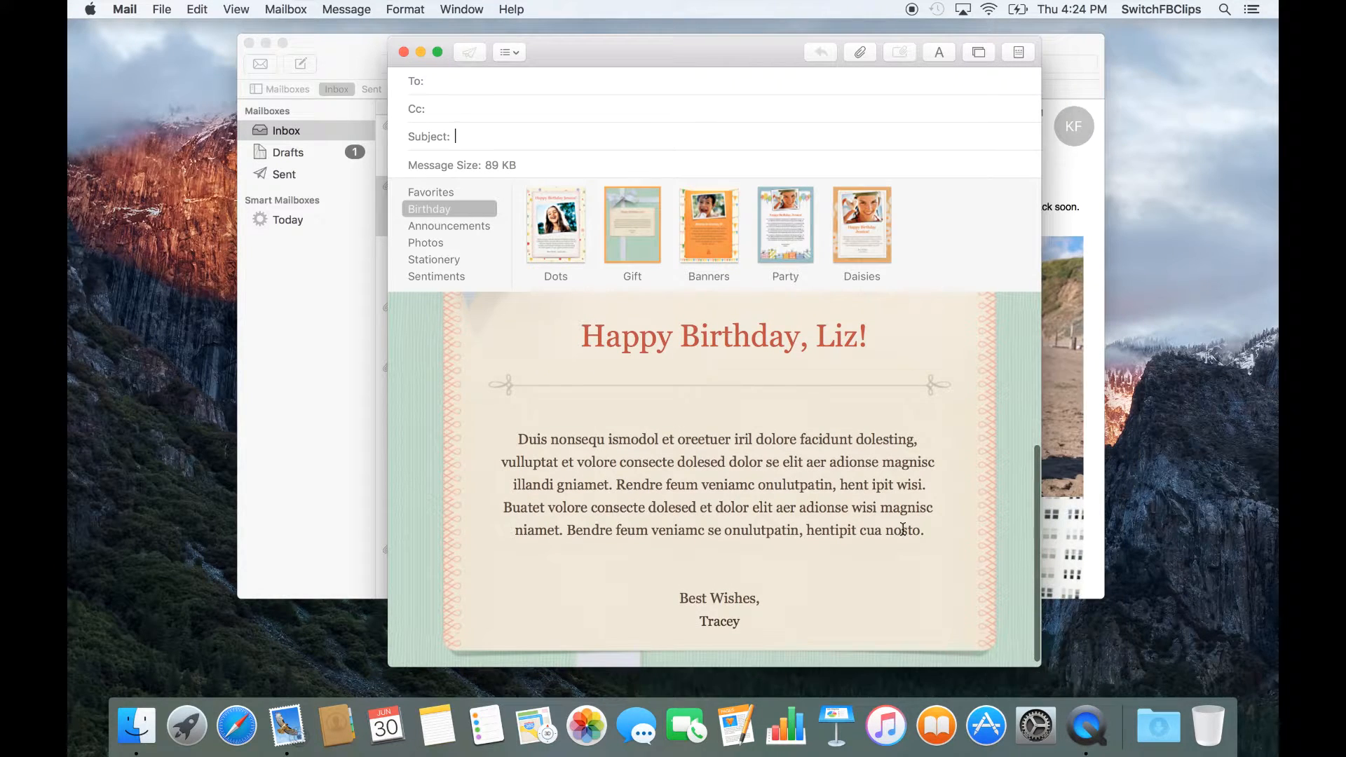
{"action": "scroll", "coordinate": [847, 485], "scroll_direction": "up", "scroll_amount": 5}
{"action": "scroll", "coordinate": [714, 435], "scroll_direction": "down", "scroll_amount": 5}
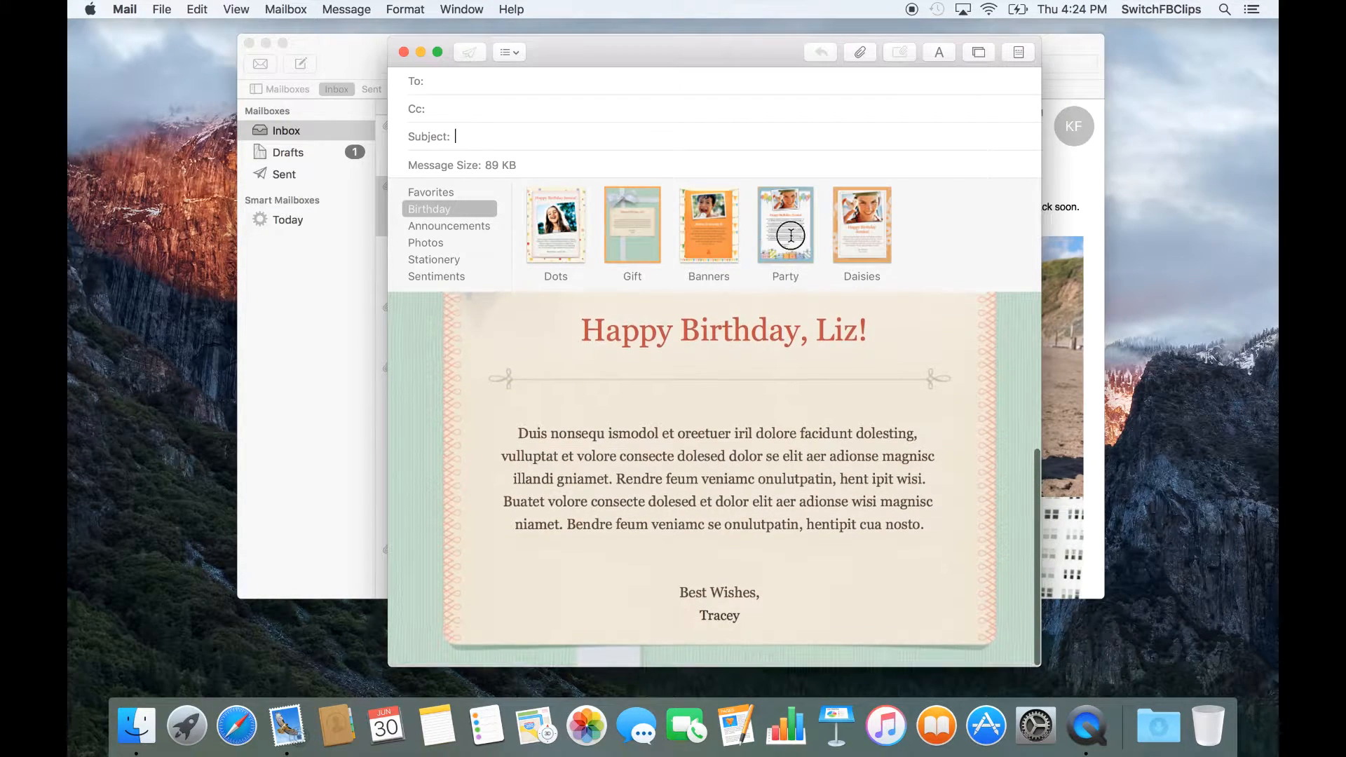
Preview the other birthday templates, including Daisies, Banners and Dots, in the message.
{"action": "left_click", "coordinate": [879, 238]}
{"action": "left_click", "coordinate": [701, 242]}
{"action": "left_click", "coordinate": [636, 244]}
{"action": "left_click", "coordinate": [569, 242]}
Try templates from the other stationery categories, including Lunch in Announcements, Air Mail in Photos, Fun in Stationery and Heart in Sentiments.
{"action": "left_click", "coordinate": [463, 220]}
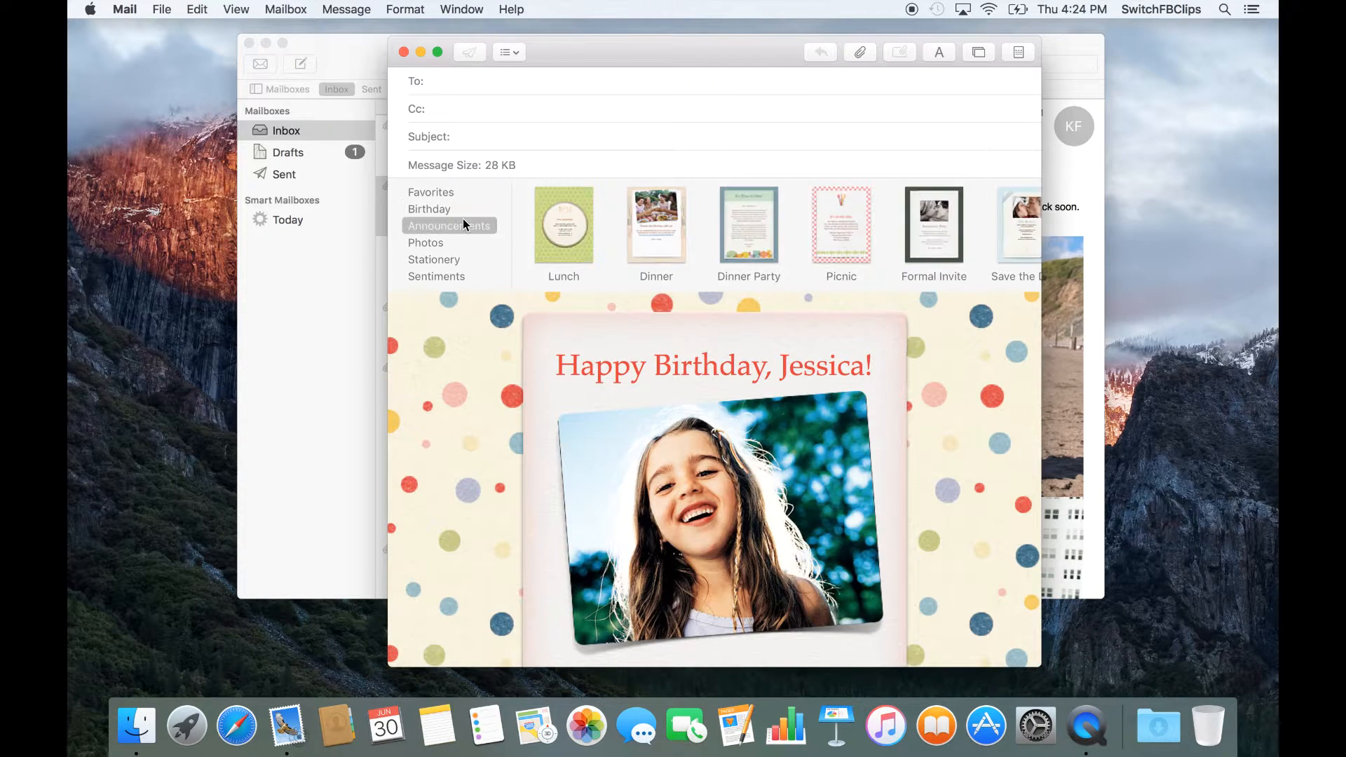
{"action": "left_click", "coordinate": [543, 225]}
{"action": "left_click", "coordinate": [448, 243]}
{"action": "left_click", "coordinate": [562, 225]}
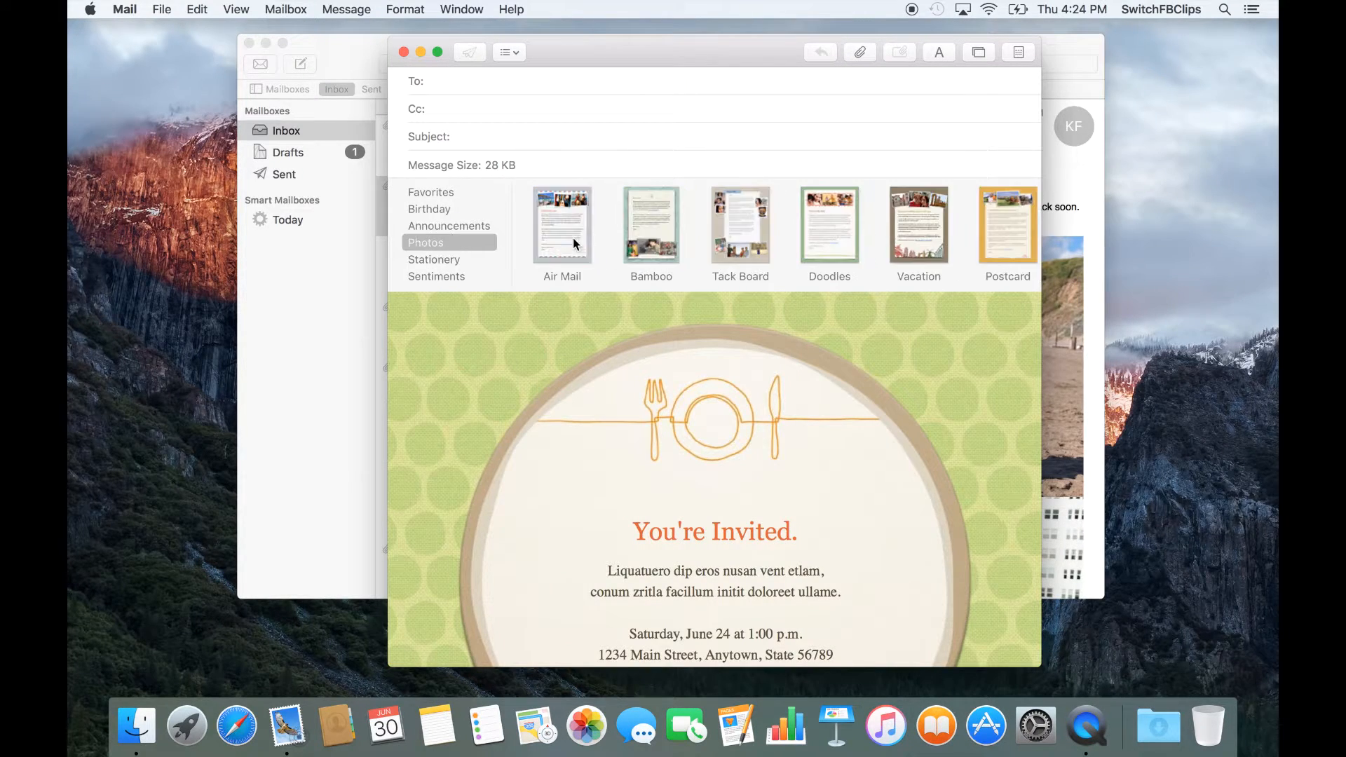
{"action": "left_click", "coordinate": [442, 261]}
{"action": "left_click", "coordinate": [638, 238]}
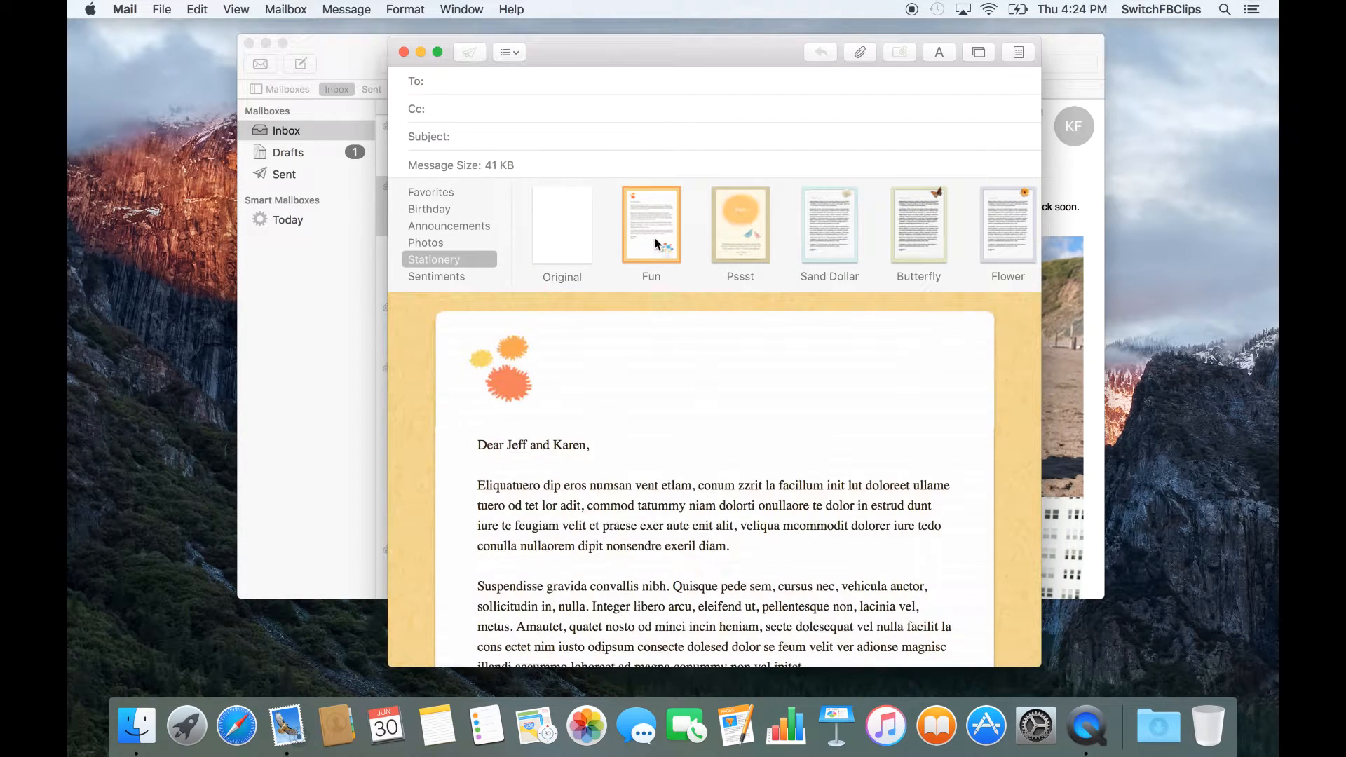
{"action": "left_click", "coordinate": [483, 277]}
{"action": "left_click", "coordinate": [667, 217]}
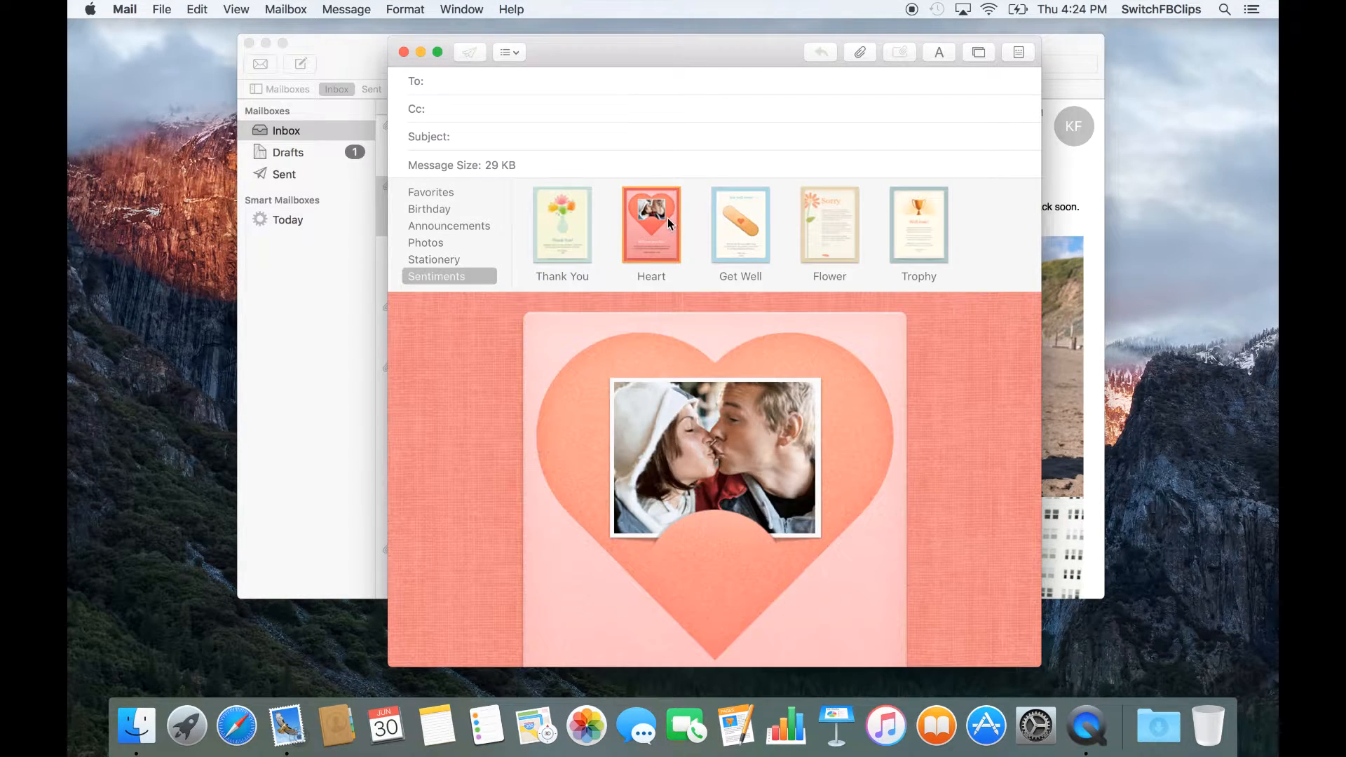
Return to the Birthday stationery category and apply the Gift template to the message.
{"action": "left_click", "coordinate": [466, 210]}
{"action": "left_click", "coordinate": [573, 218]}
{"action": "left_click", "coordinate": [620, 225]}
{"action": "left_click", "coordinate": [595, 225]}
{"action": "left_click", "coordinate": [665, 222]}
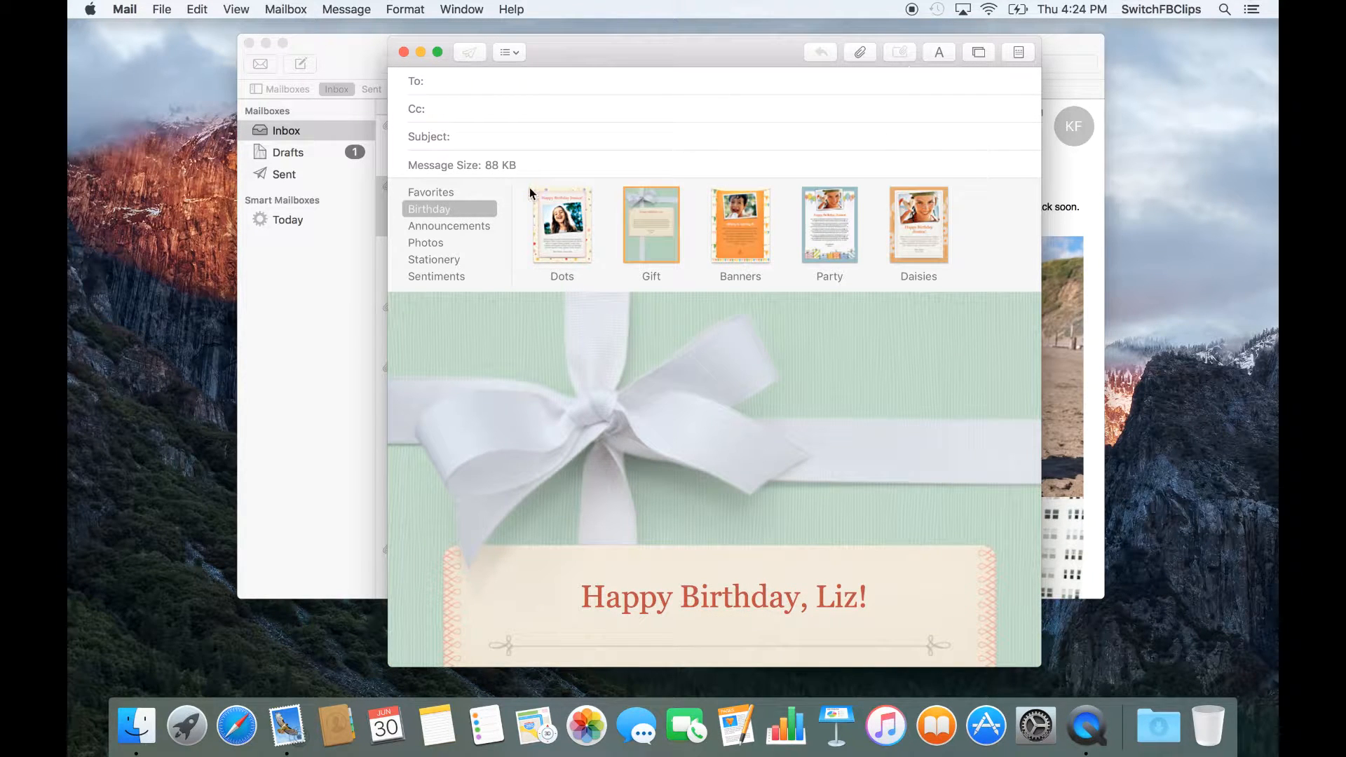
Open the photo browser beside the message and try to place the "little sister" baby photo on the Gift card.
{"action": "left_click", "coordinate": [980, 52]}
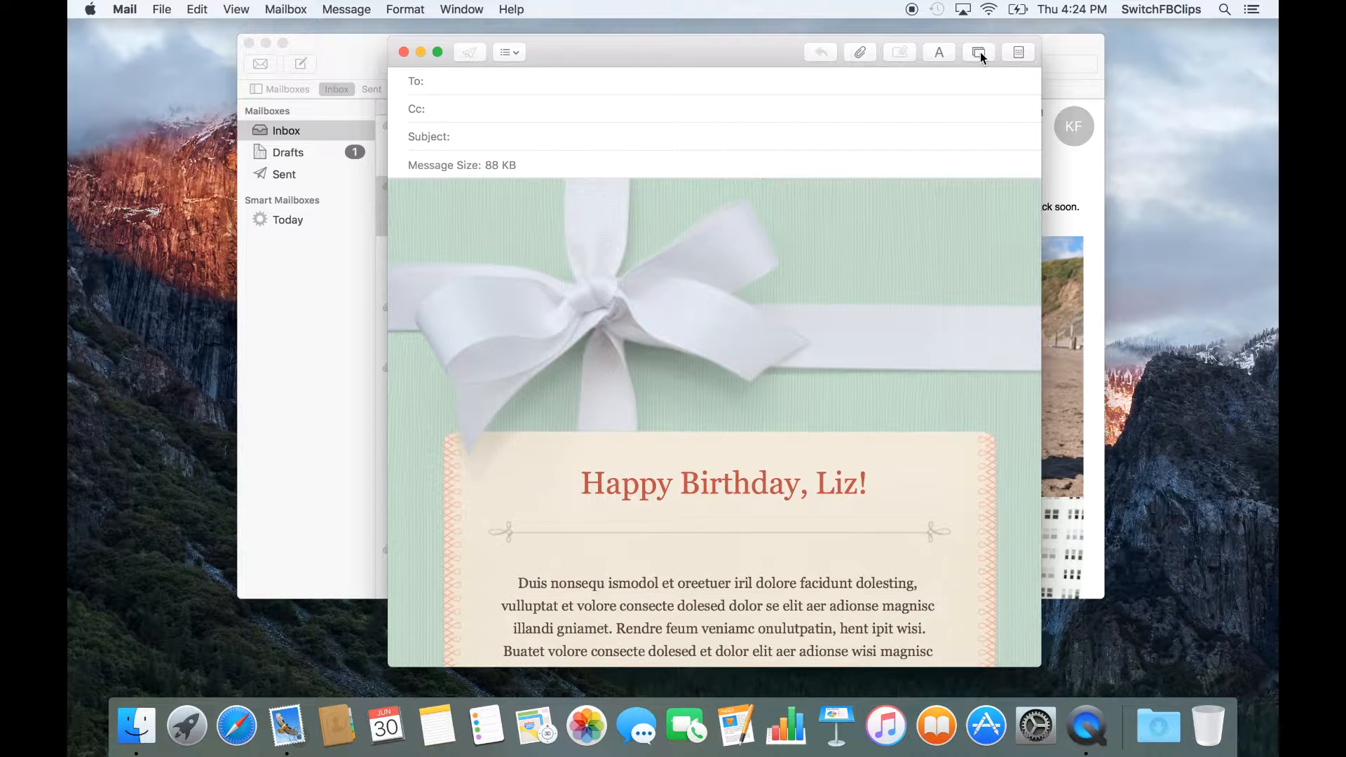
{"action": "left_click_drag", "start_coordinate": [190, 285], "coordinate": [319, 146]}
{"action": "left_click_drag", "start_coordinate": [270, 318], "coordinate": [734, 332]}
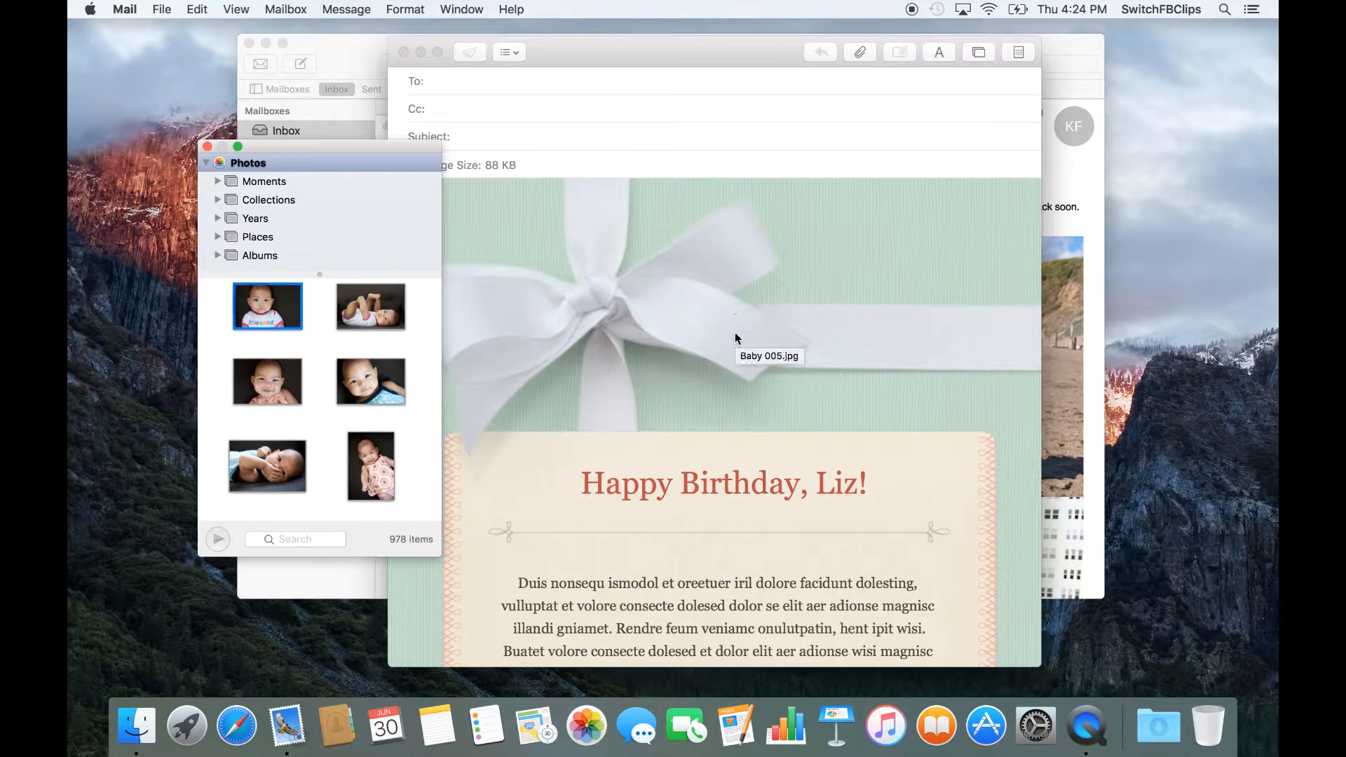
Close the Gift card message without saving a draft and start a new blank message.
{"action": "left_click", "coordinate": [403, 51]}
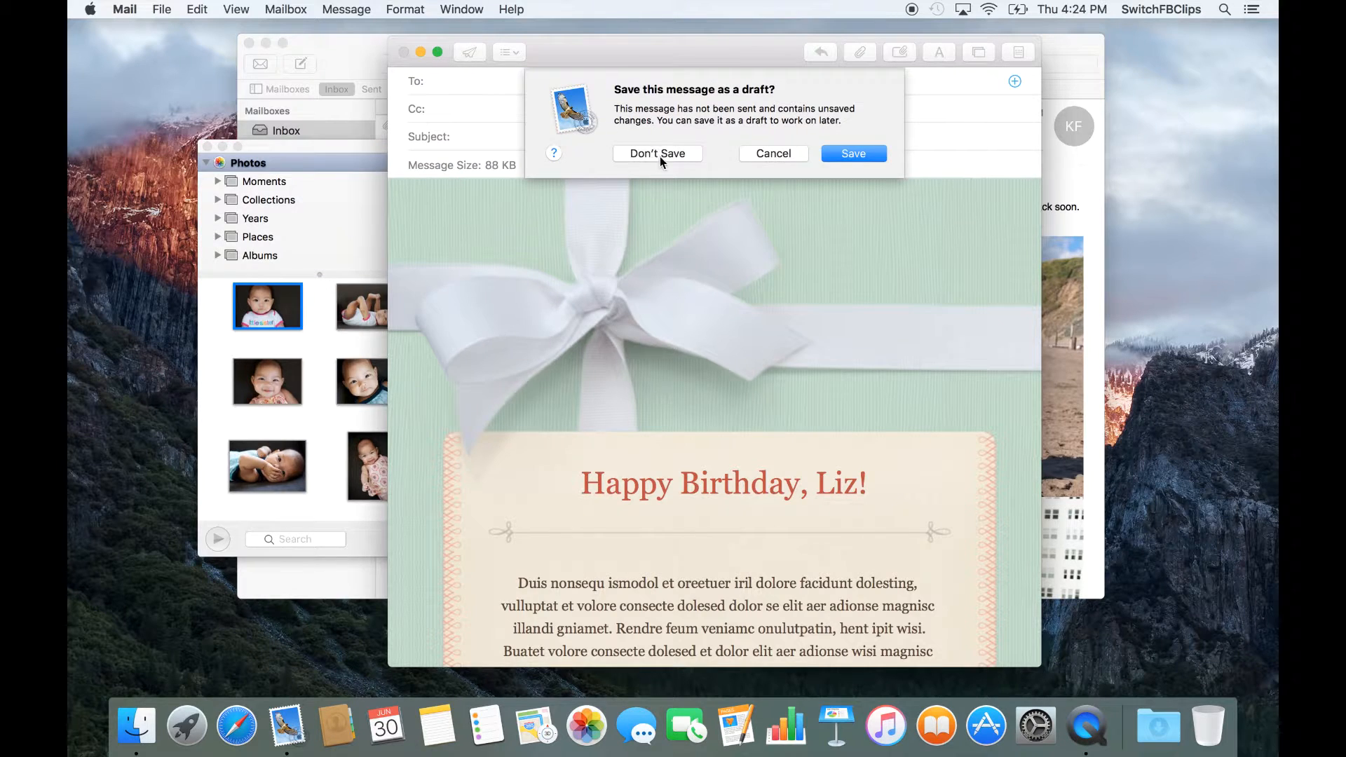
{"action": "left_click", "coordinate": [659, 153]}
{"action": "left_click", "coordinate": [301, 64]}
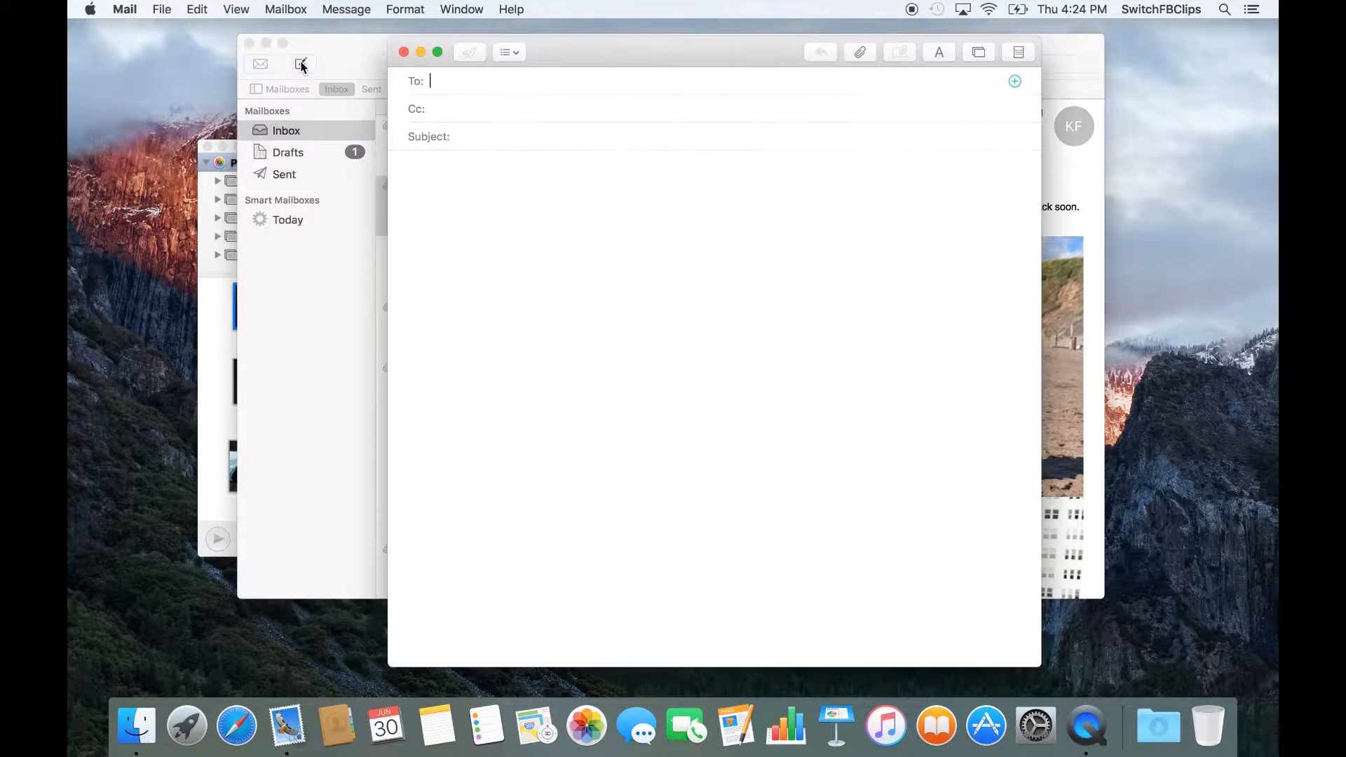
Insert the "little sister" baby photo from the photo browser into the message and set the image size to Small.
{"action": "left_click", "coordinate": [213, 334]}
{"action": "left_click_drag", "start_coordinate": [285, 318], "coordinate": [661, 287]}
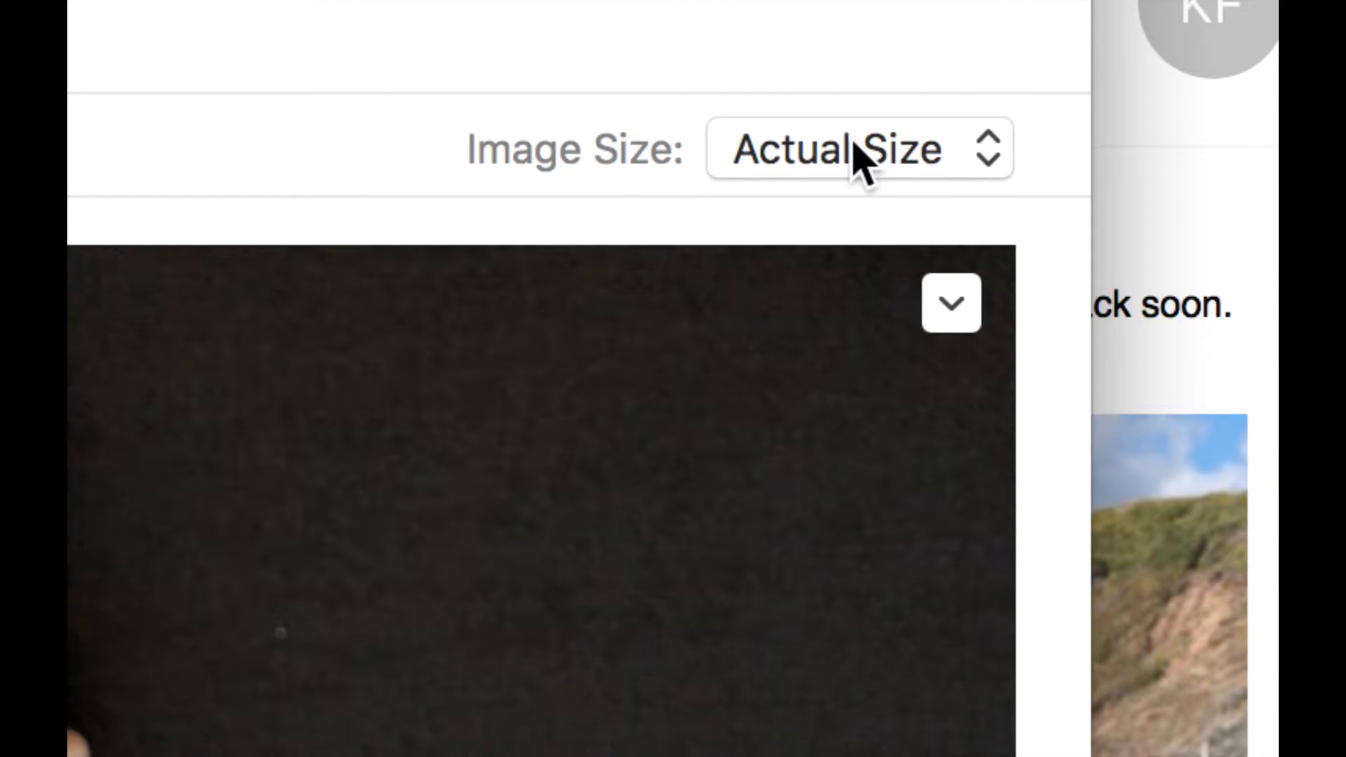
{"action": "left_click", "coordinate": [854, 155]}
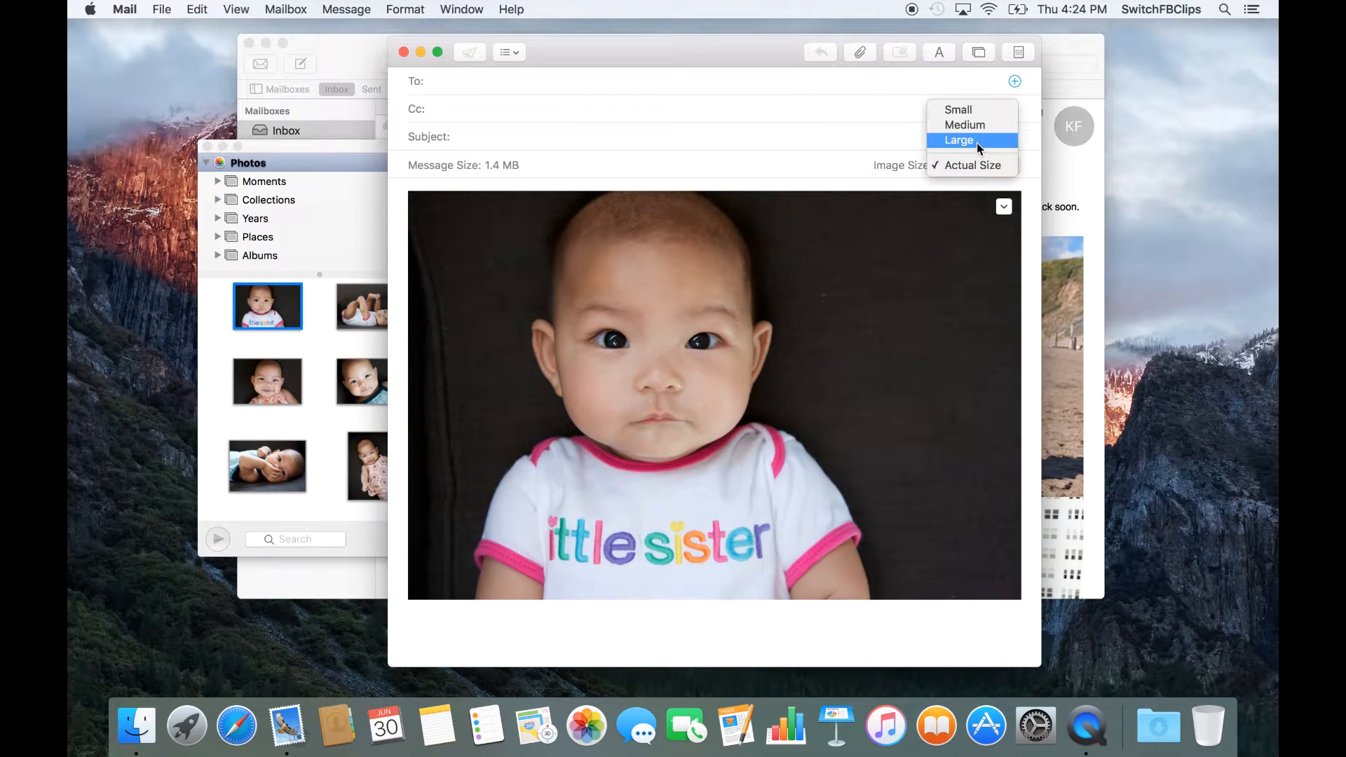
{"action": "left_click", "coordinate": [982, 110]}
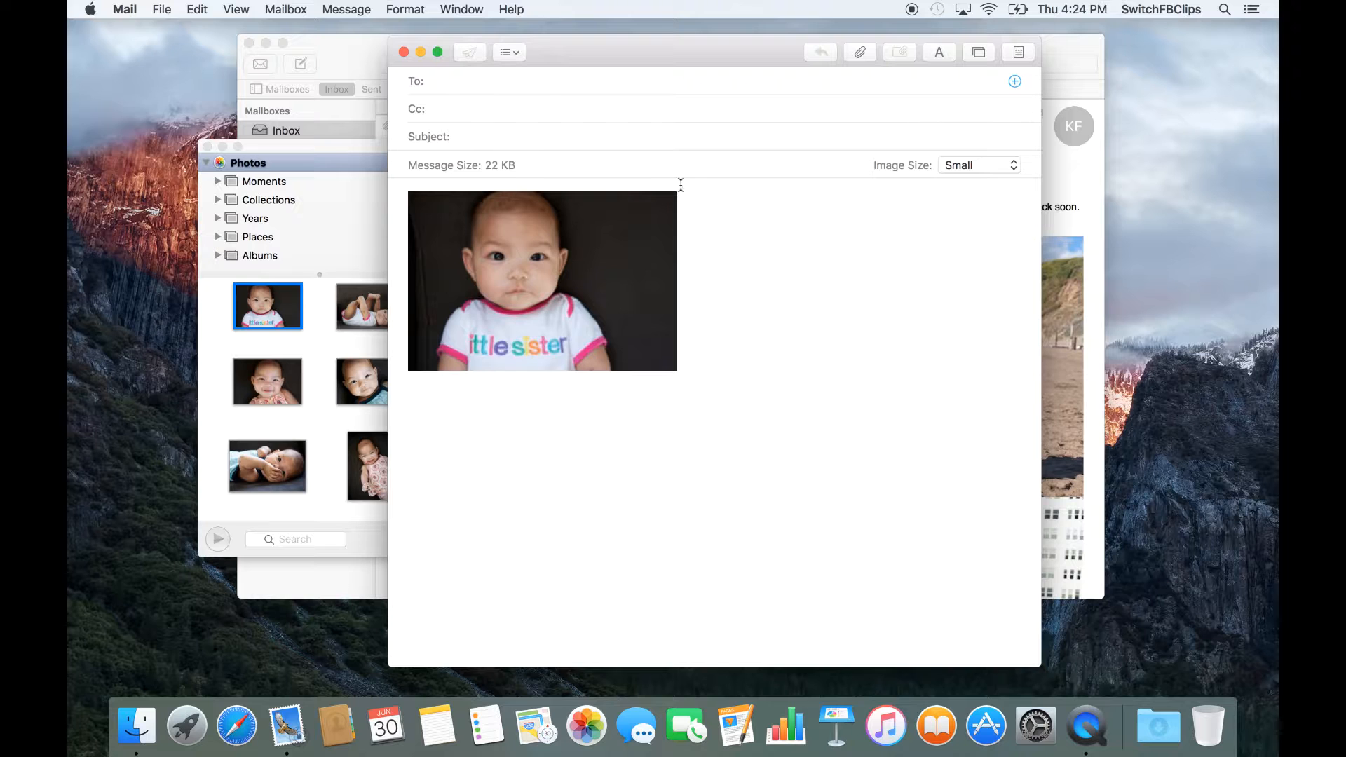
Select all the baby photos showing in the photo browser and add them to the message below the first picture.
{"action": "left_click", "coordinate": [330, 333]}
{"action": "left_click_drag", "start_coordinate": [223, 279], "coordinate": [588, 456]}
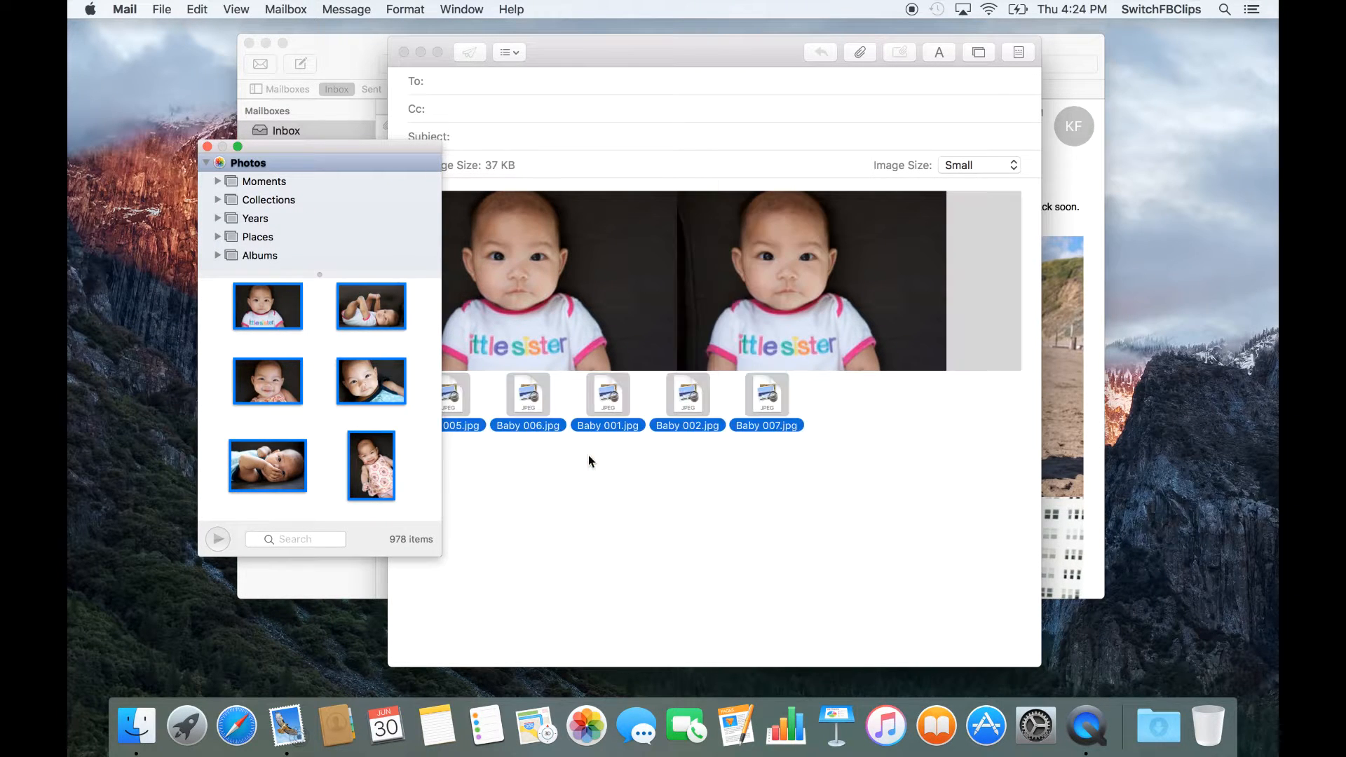
{"action": "left_click", "coordinate": [833, 432]}
{"action": "left_click", "coordinate": [832, 432]}
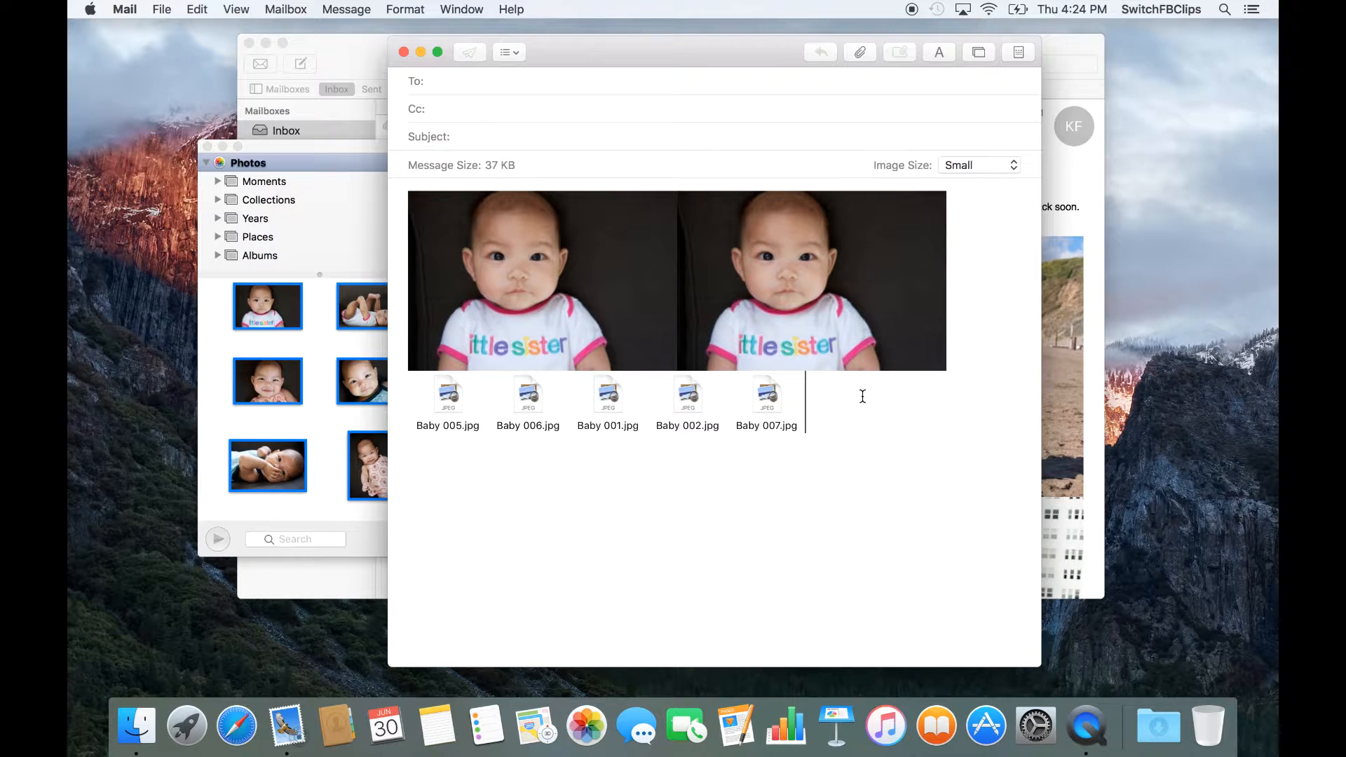
Change the image size of the message's photos to Medium, Large and finally Actual Size.
{"action": "left_click", "coordinate": [952, 165]}
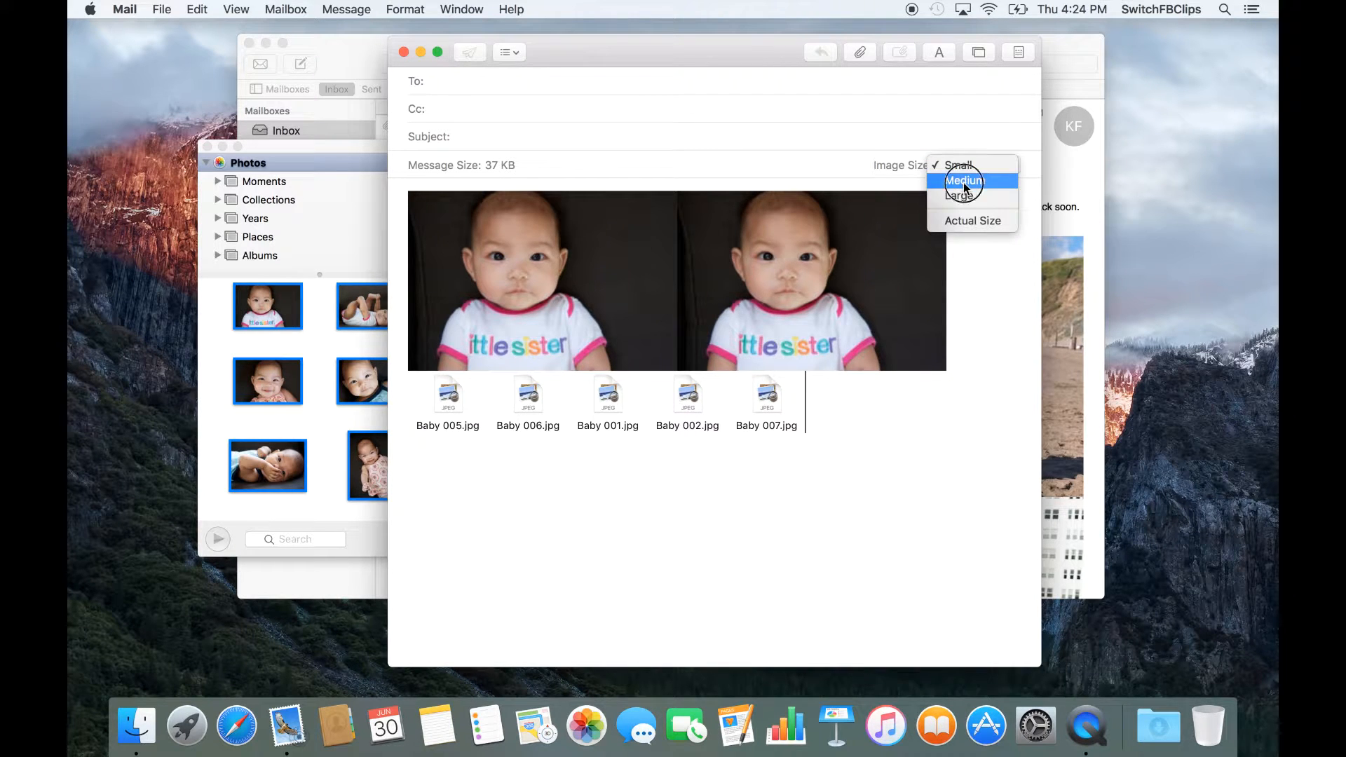
{"action": "left_click", "coordinate": [964, 182]}
{"action": "left_click", "coordinate": [974, 165]}
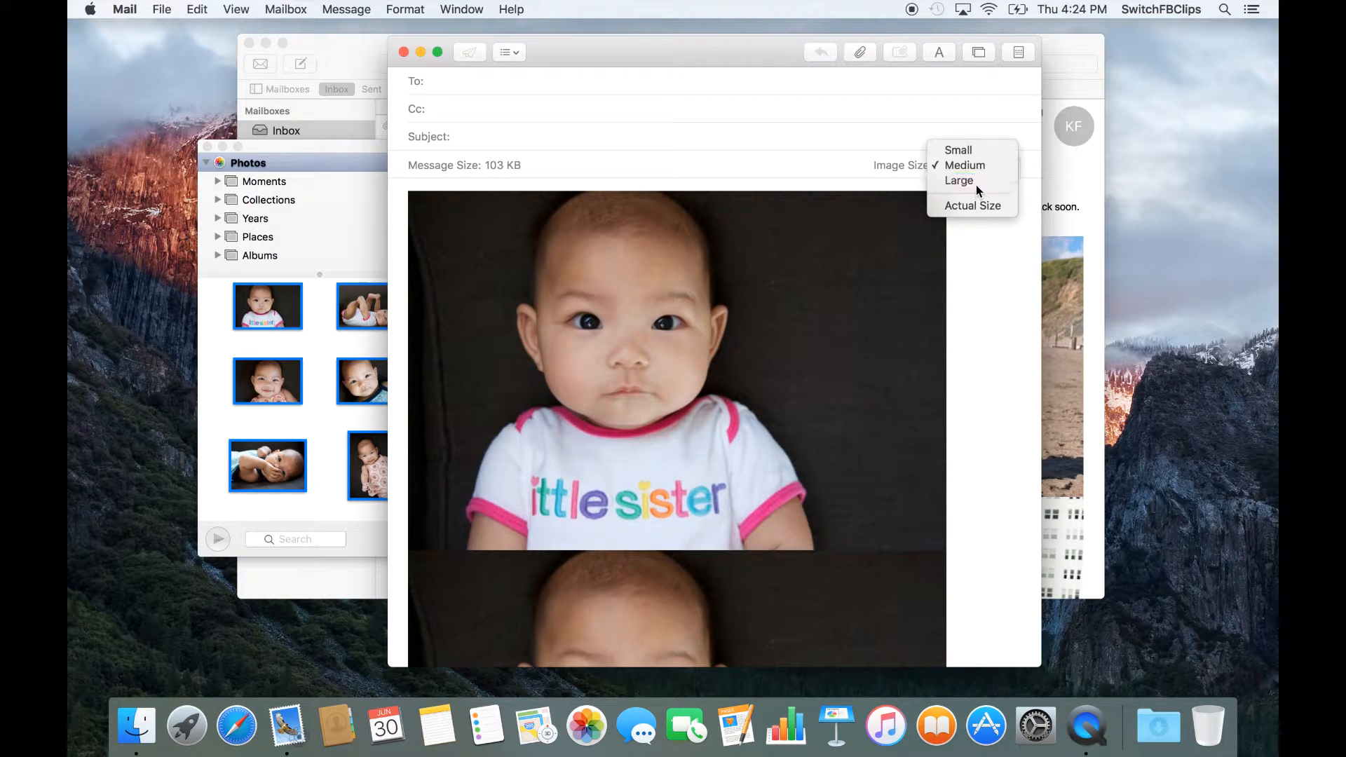
{"action": "left_click", "coordinate": [975, 183]}
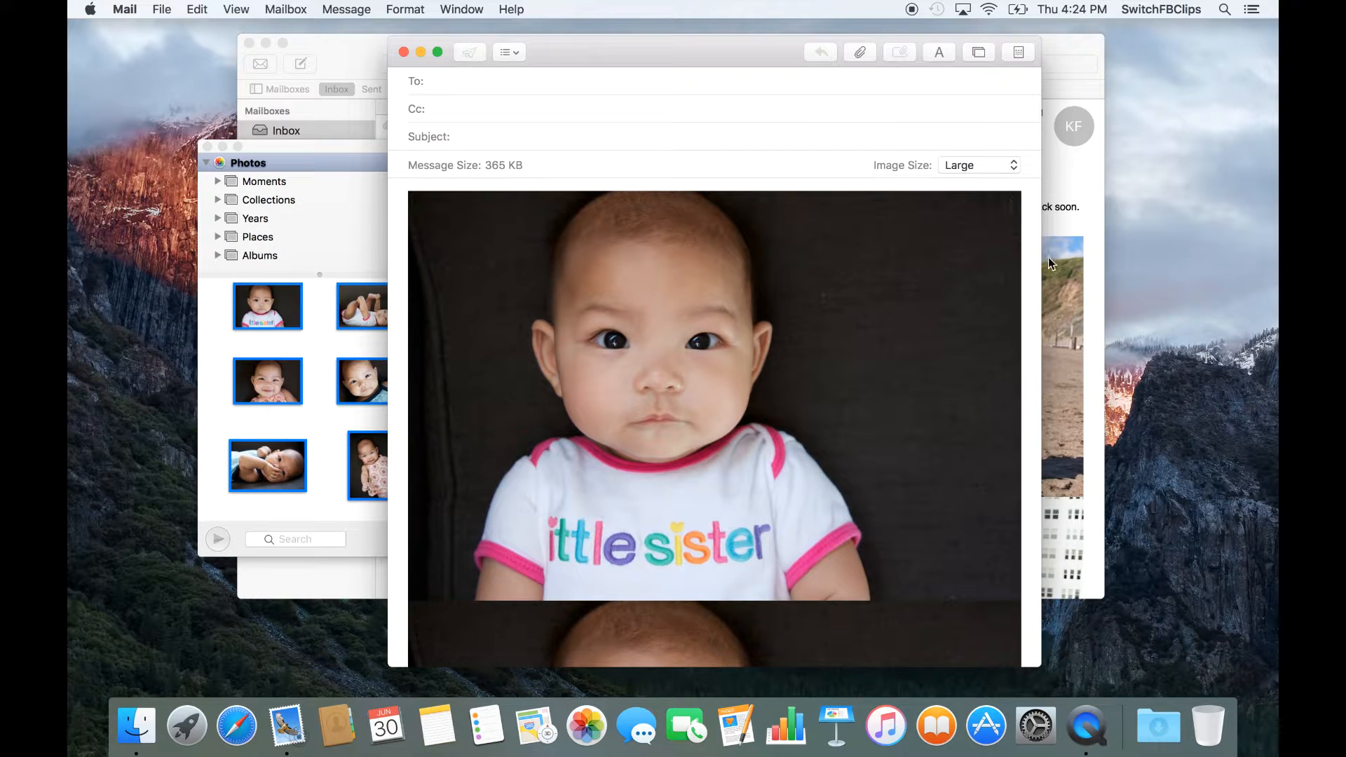
{"action": "left_click", "coordinate": [975, 161]}
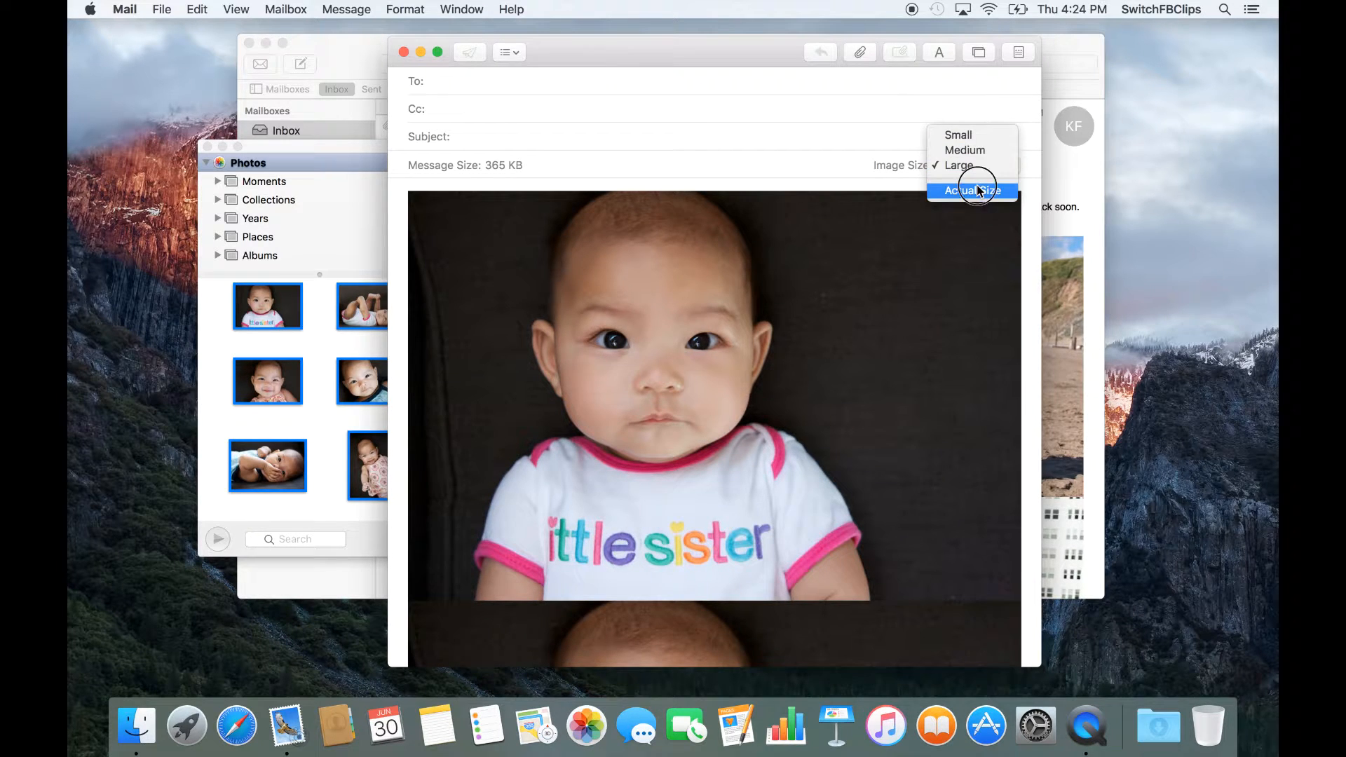
{"action": "left_click", "coordinate": [977, 188]}
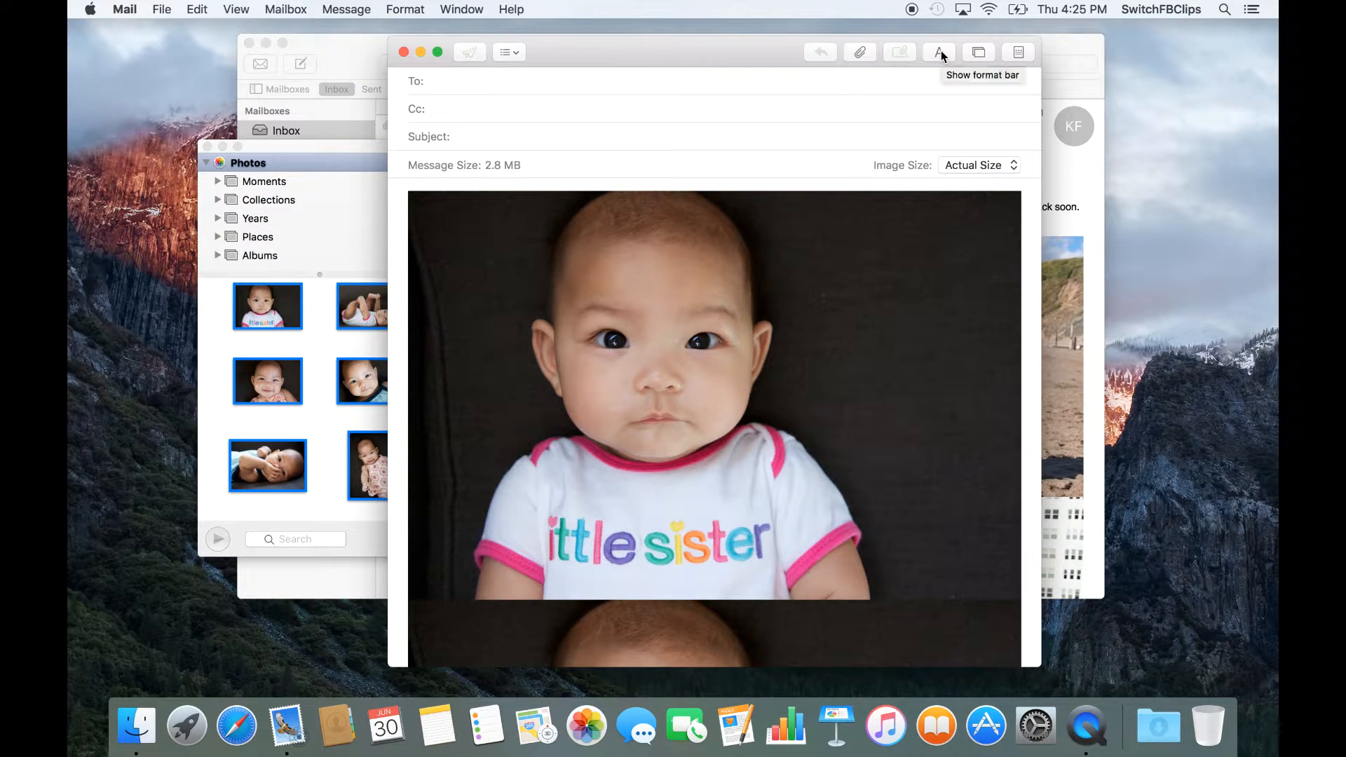
Delete all the photos from the message body and show the text formatting bar.
{"action": "key", "text": "super+a"}
{"action": "key", "text": "BackSpace"}
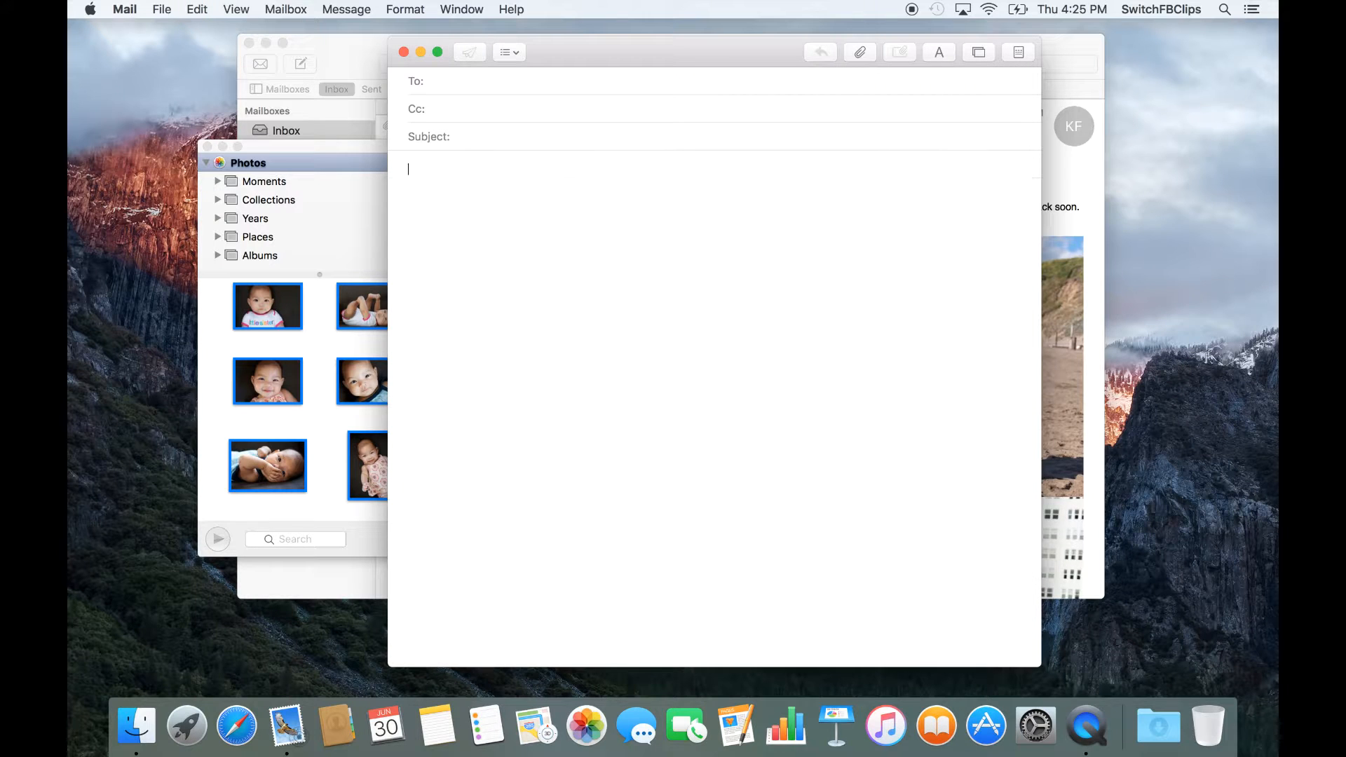
{"action": "left_click", "coordinate": [932, 53]}
{"action": "left_click", "coordinate": [932, 52]}
{"action": "left_click", "coordinate": [932, 53]}
{"action": "left_click", "coordinate": [932, 53]}
{"action": "left_click", "coordinate": [932, 52]}
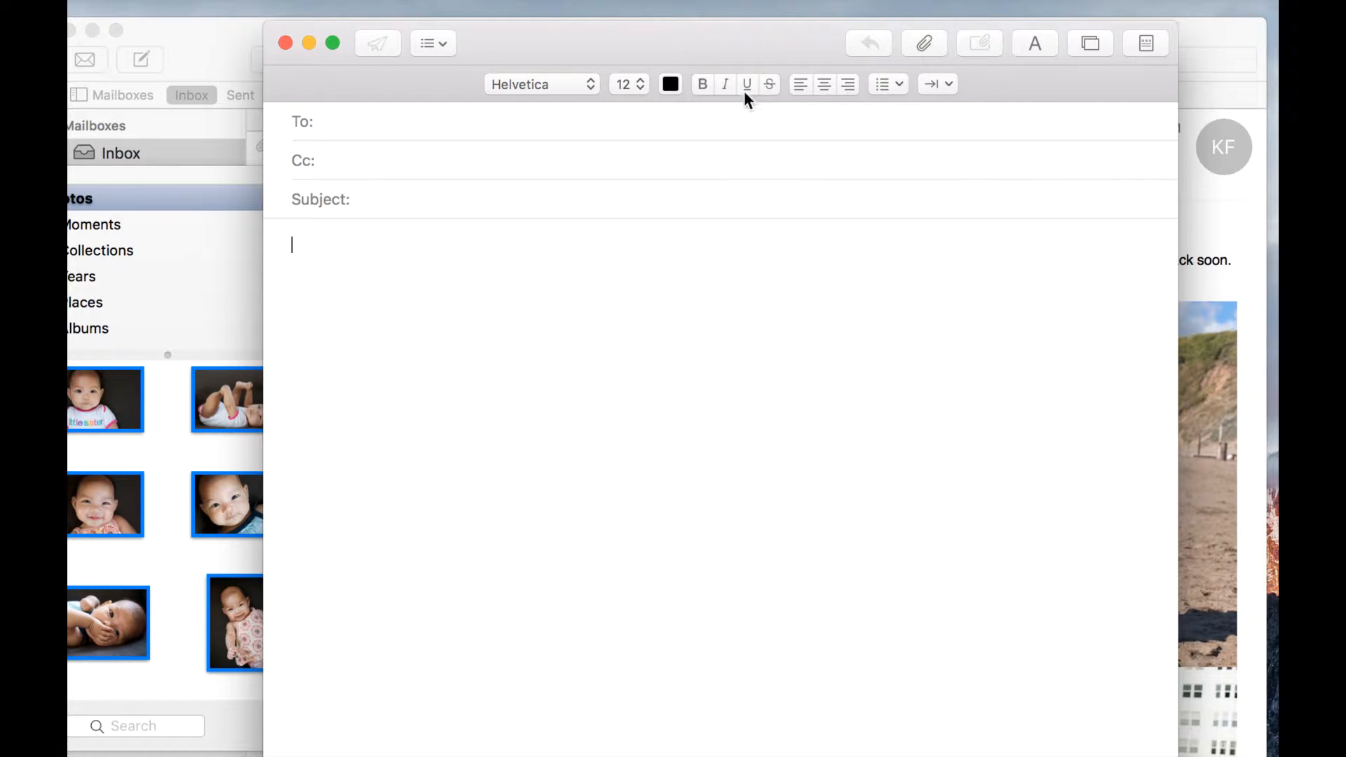
Write the word "Underline" in the message body and underline it.
{"action": "type", "text": "UNderline"}
{"action": "left_click", "coordinate": [311, 241]}
{"action": "double_click", "coordinate": [326, 245]}
{"action": "left_click", "coordinate": [749, 83]}
{"action": "left_click", "coordinate": [624, 376]}
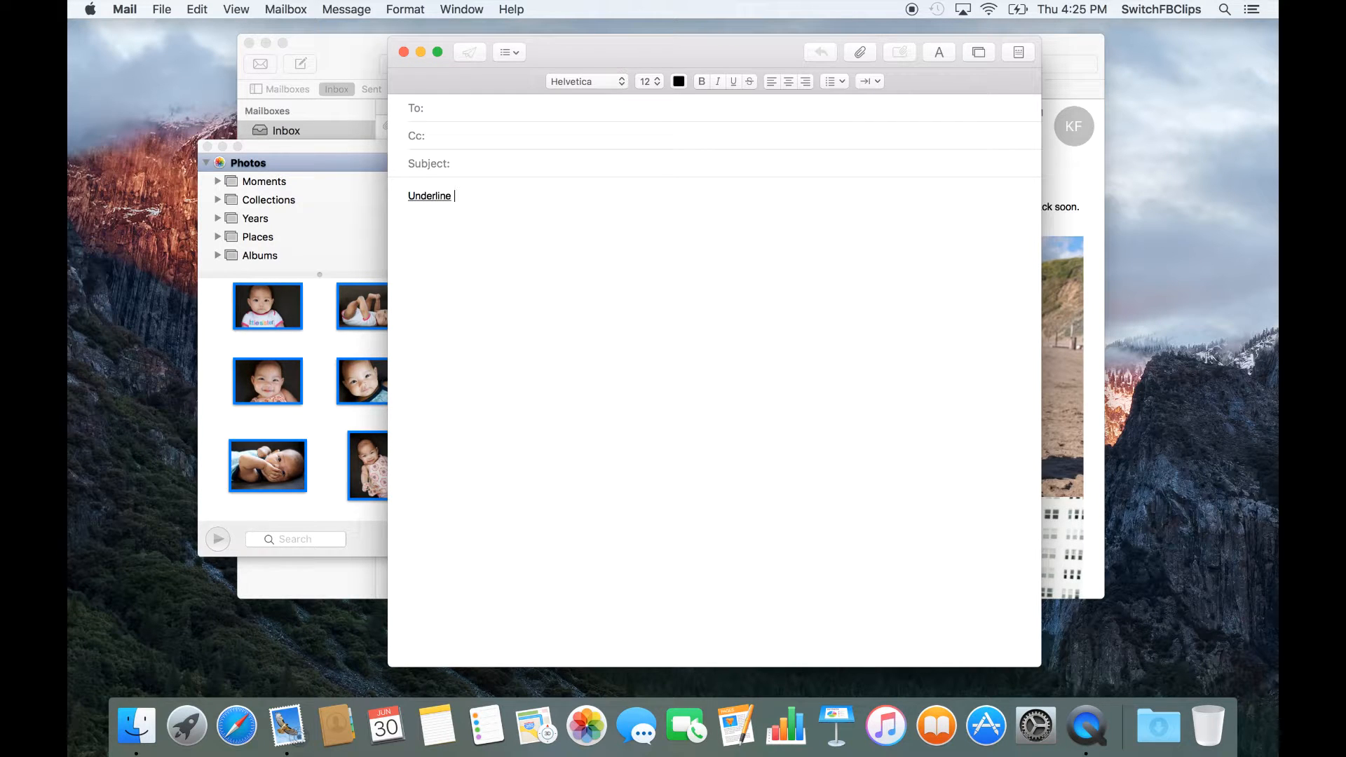
Attach the Video Time Machine movie from the Documents folder to the message, and delete the attachment again.
{"action": "left_click", "coordinate": [860, 52]}
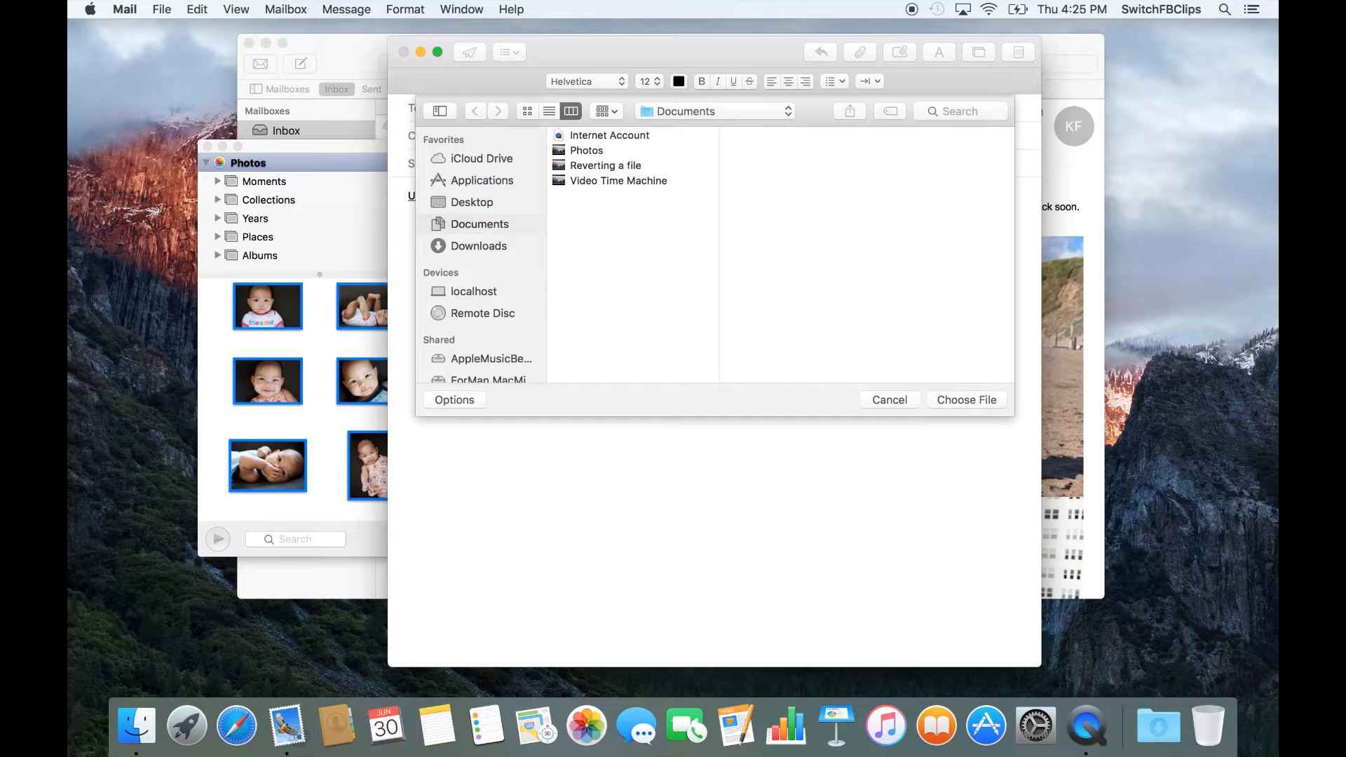
{"action": "left_click", "coordinate": [618, 180]}
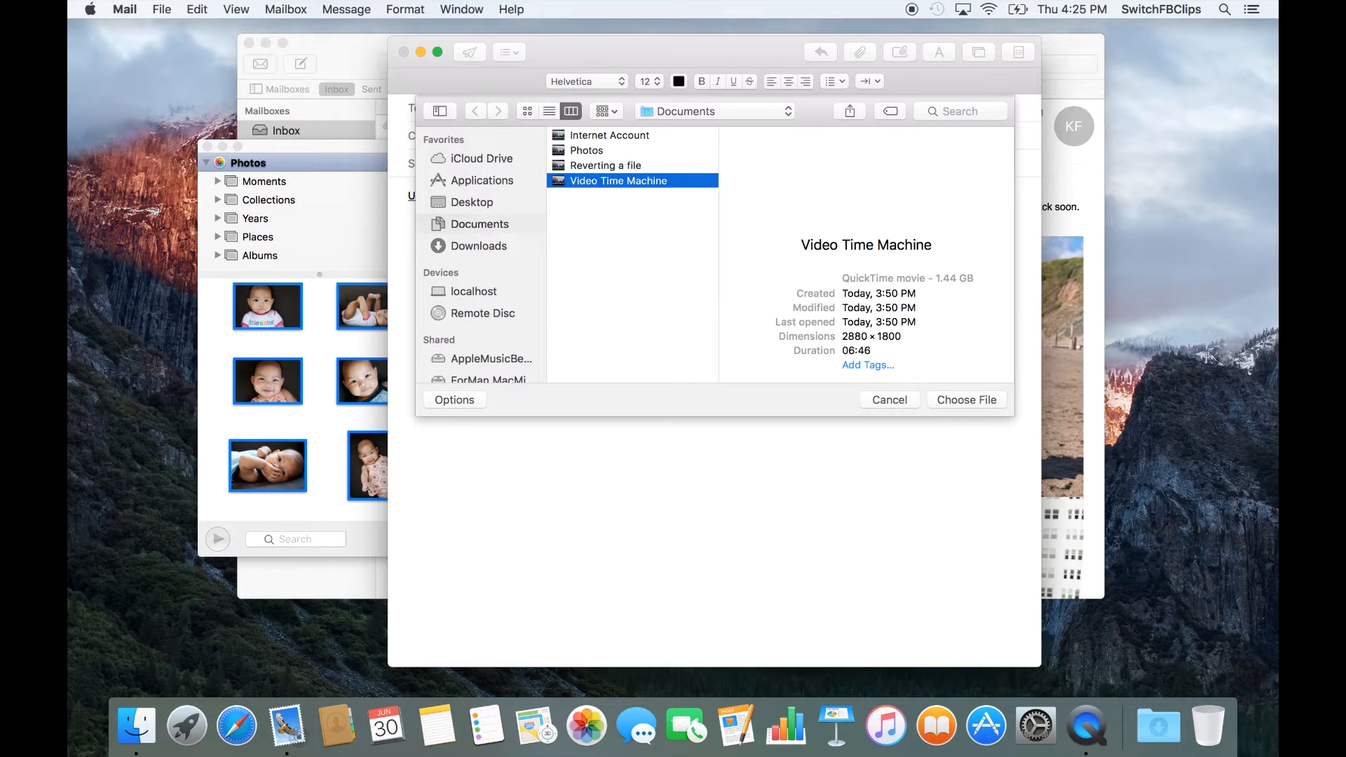
{"action": "key", "text": "Return"}
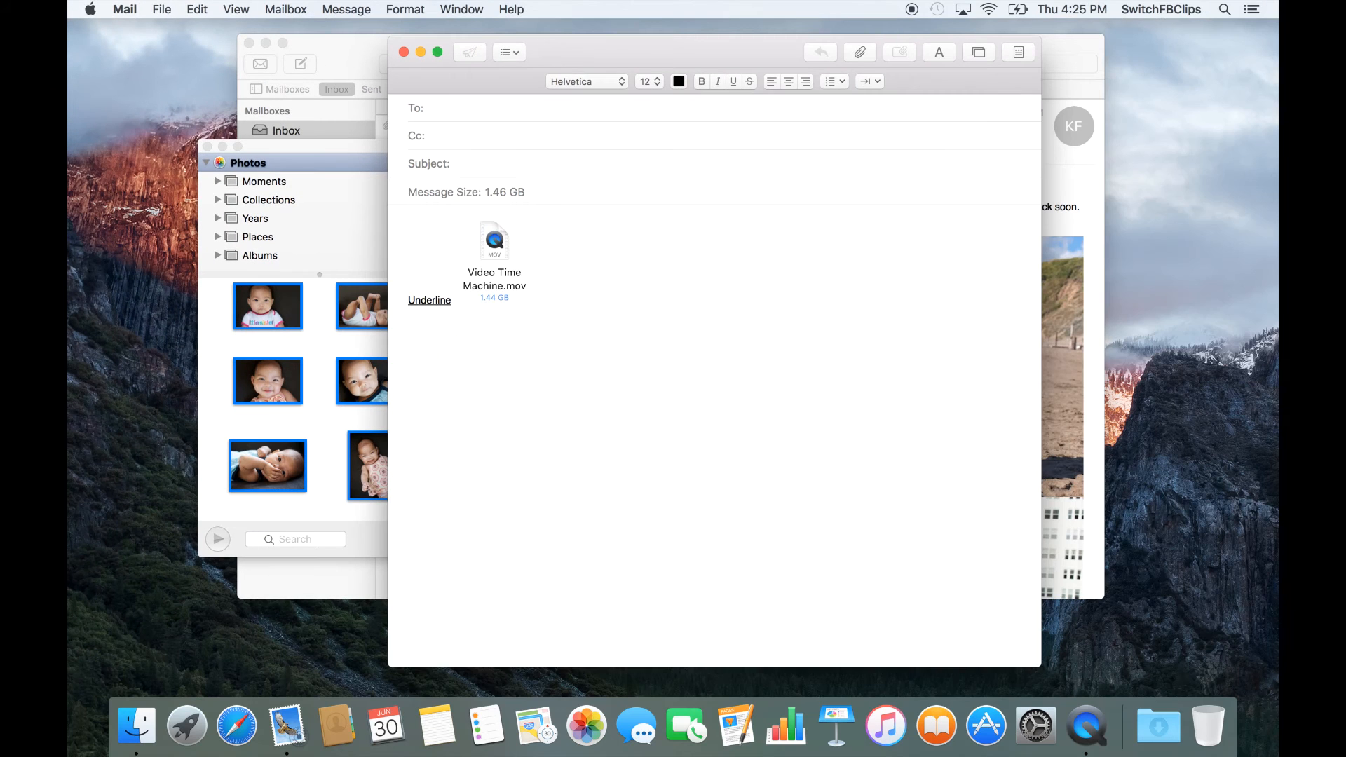
{"action": "key", "text": "BackSpace"}
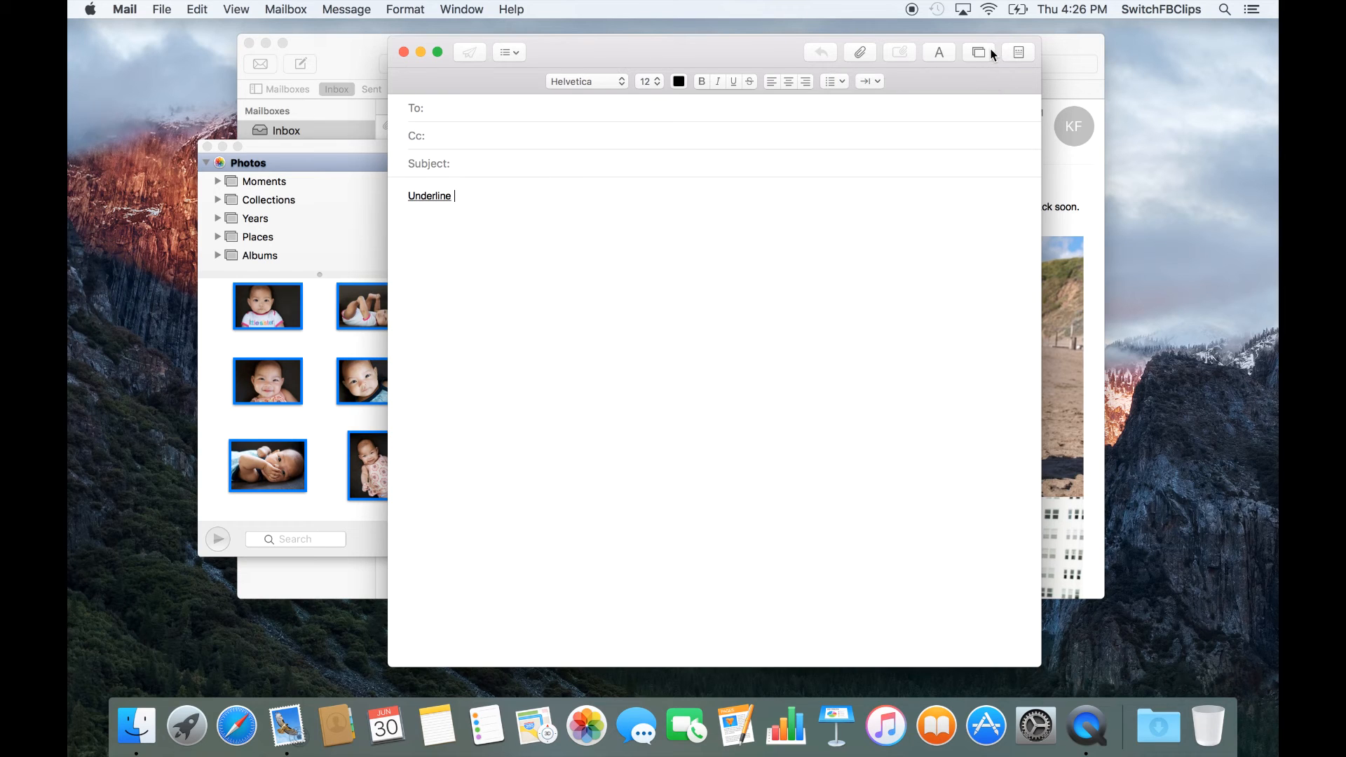
Show the stationery templates in the message and move the message window slightly up and to the left.
{"action": "left_click", "coordinate": [1020, 54]}
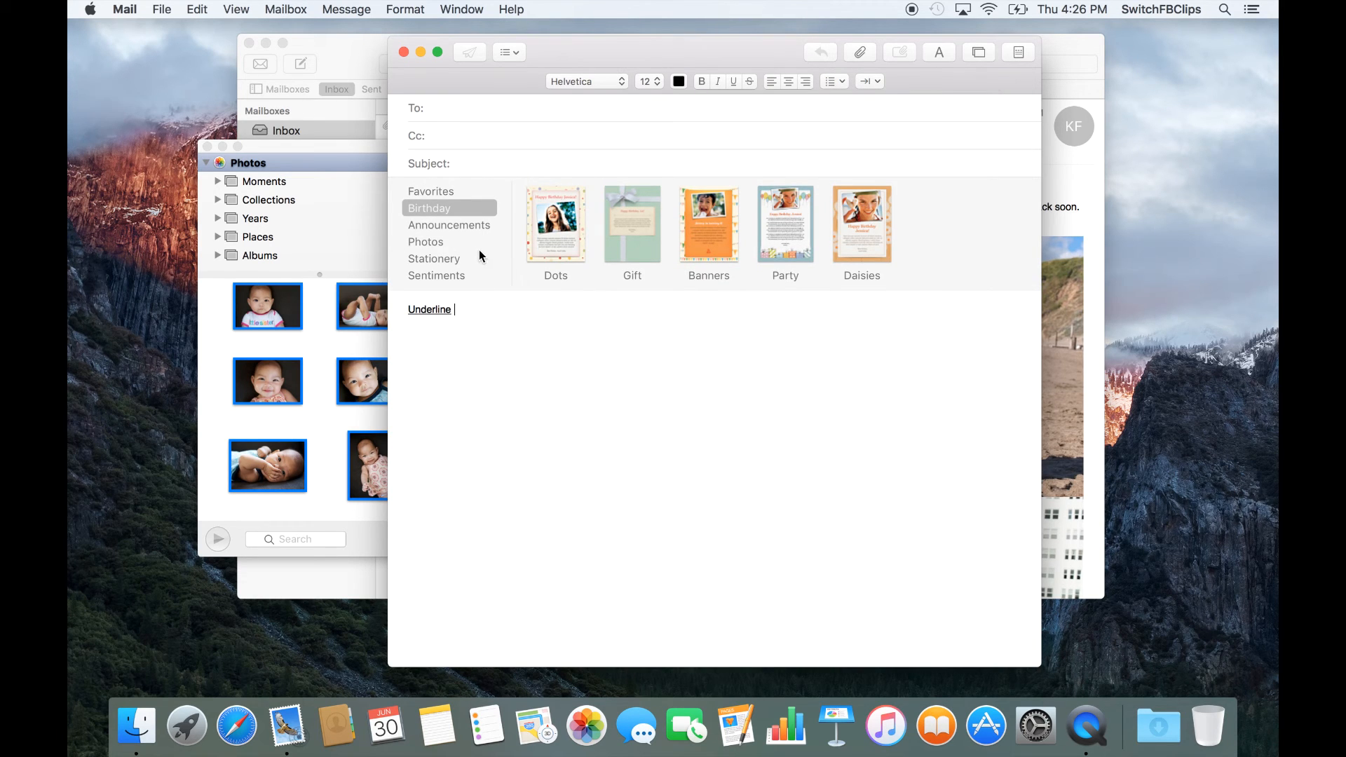
{"action": "left_click_drag", "start_coordinate": [553, 54], "coordinate": [484, 44]}
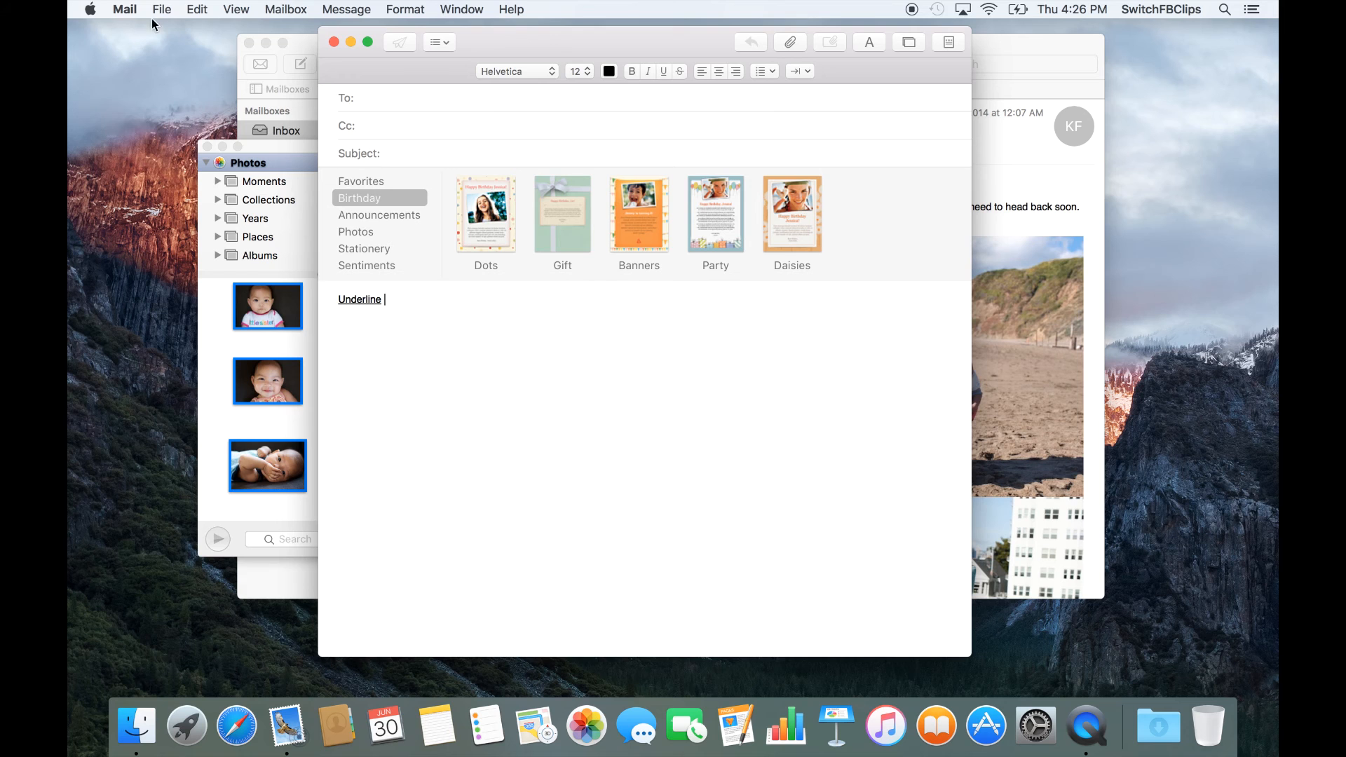